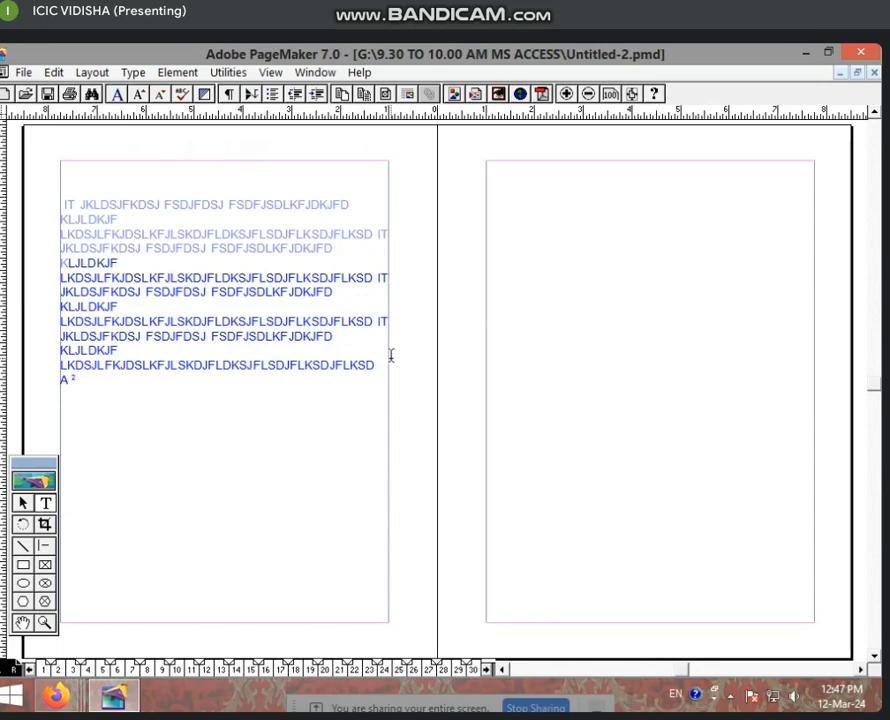
pyautogui.write('HJHJ')
pyautogui.press('BackSpace')
pyautogui.press('BackSpace')
pyautogui.press('BackSpace')
pyautogui.press('BackSpace')
pyautogui.press('BackSpace')
pyautogui.press('BackSpace')
# Set the character position to Normal and continue the expression after A² with "+B".
pyautogui.hotkey('ctrl', 't')
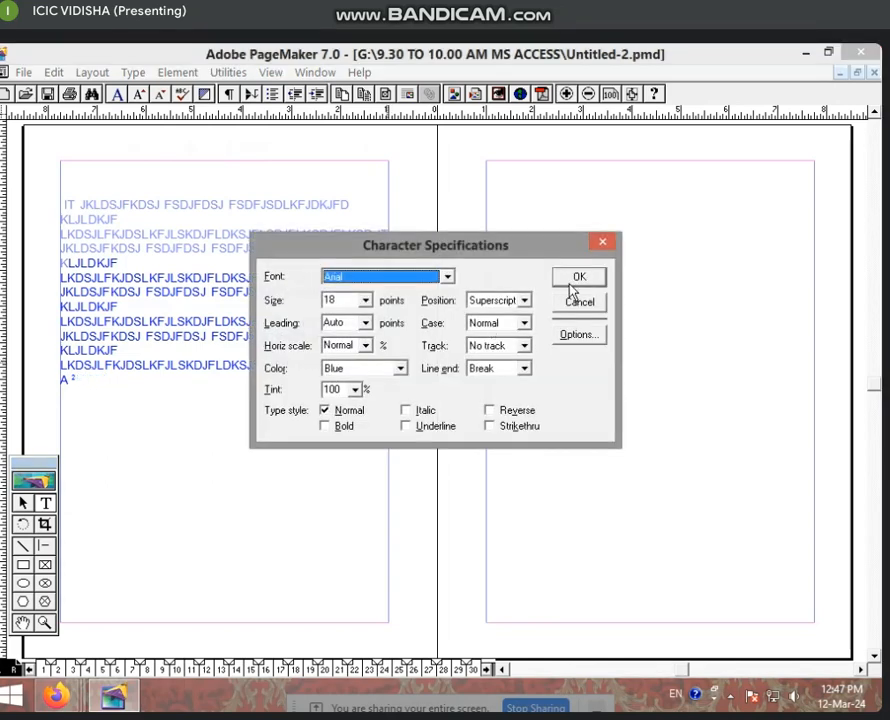
pyautogui.click(524, 300)
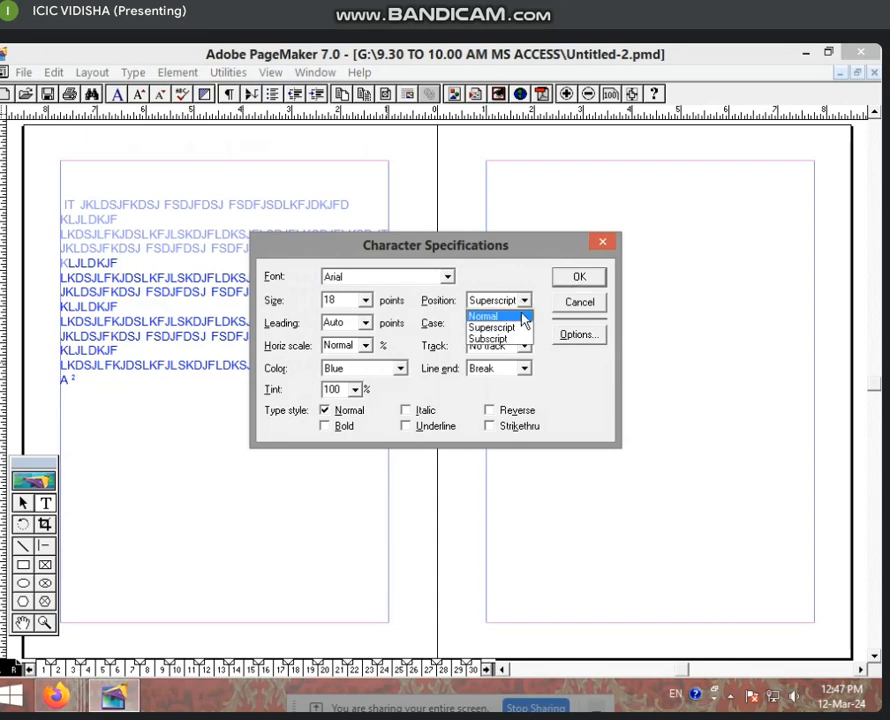
pyautogui.click(500, 313)
pyautogui.click(574, 281)
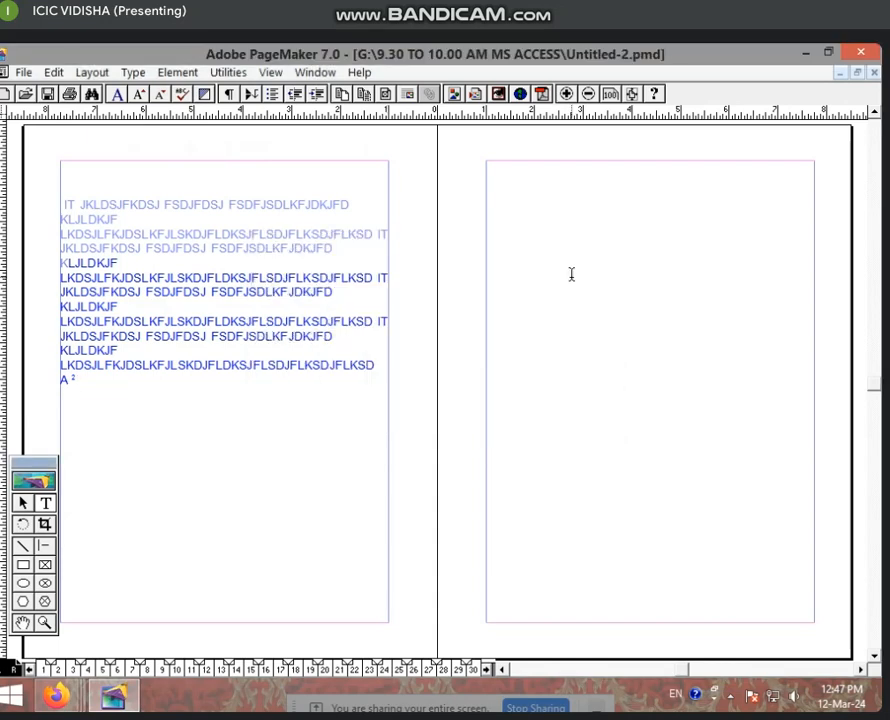
pyautogui.write('+B')
# Set the character position to Superscript and add a 2 as the exponent of B.
pyautogui.hotkey('ctrl', 't')
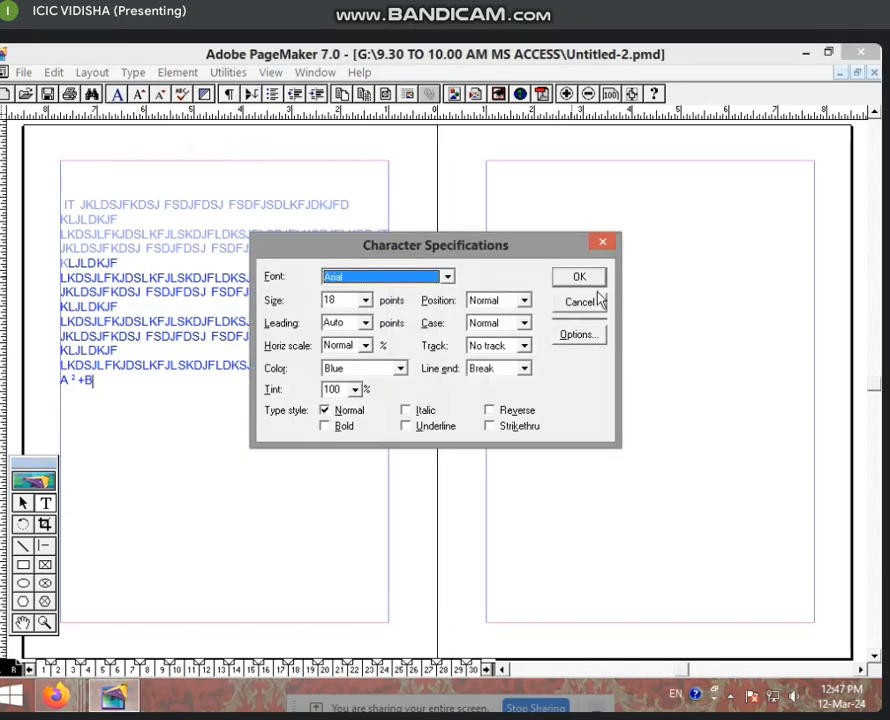
pyautogui.click(524, 300)
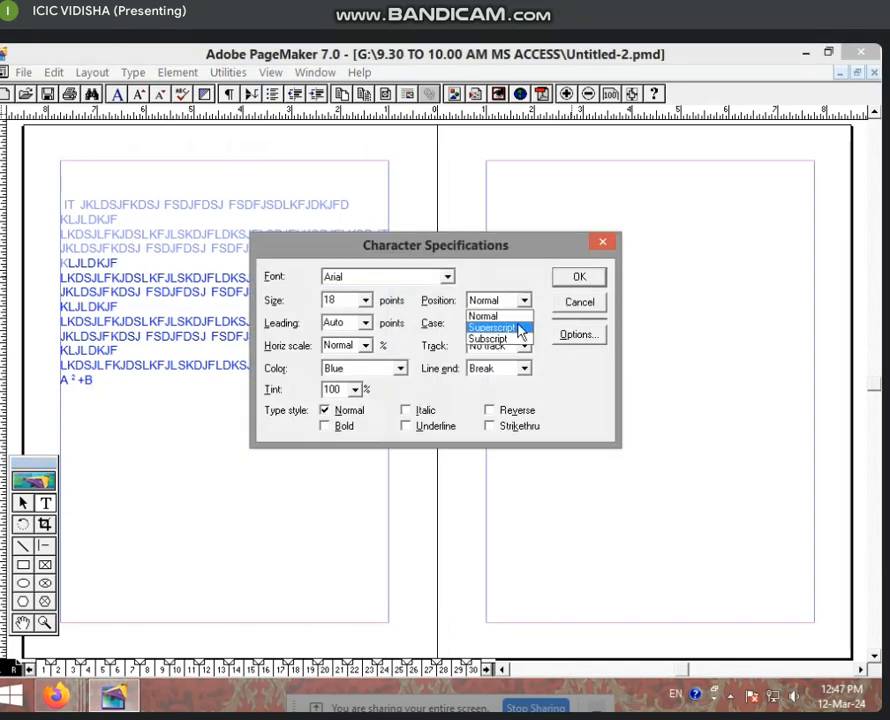
pyautogui.click(520, 327)
pyautogui.click(578, 280)
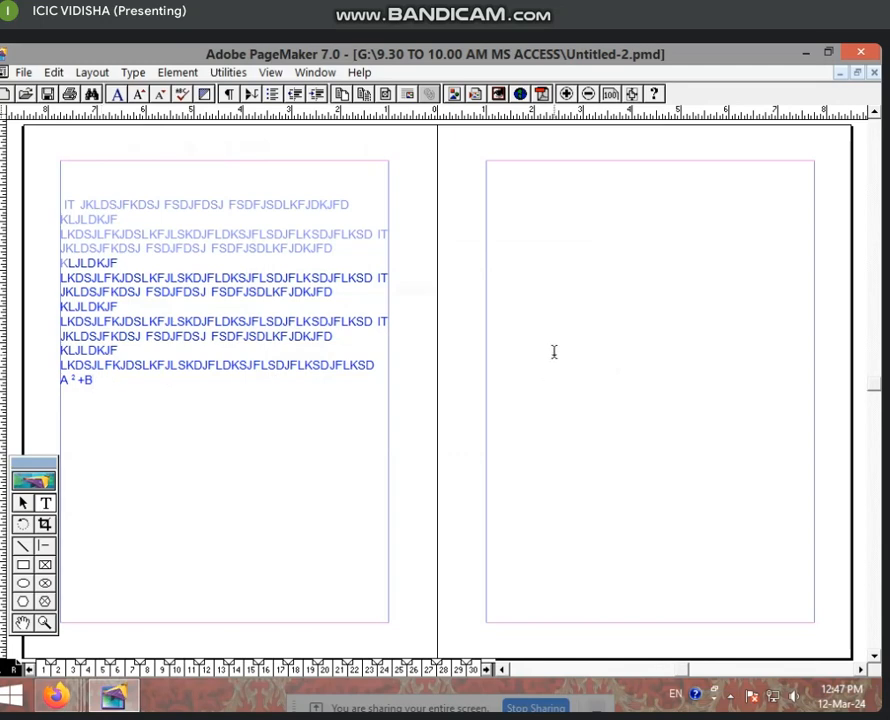
pyautogui.write('2')
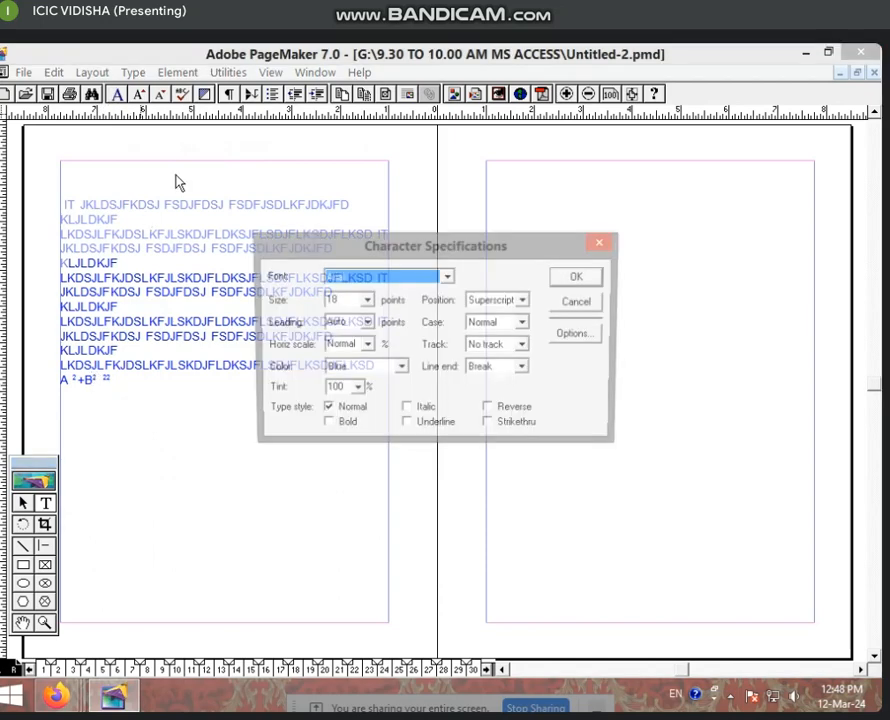
# Set the character position to Normal and insert a C directly in front of the trailing superscript 22.
pyautogui.hotkey('ctrl', 't')
pyautogui.click(523, 300)
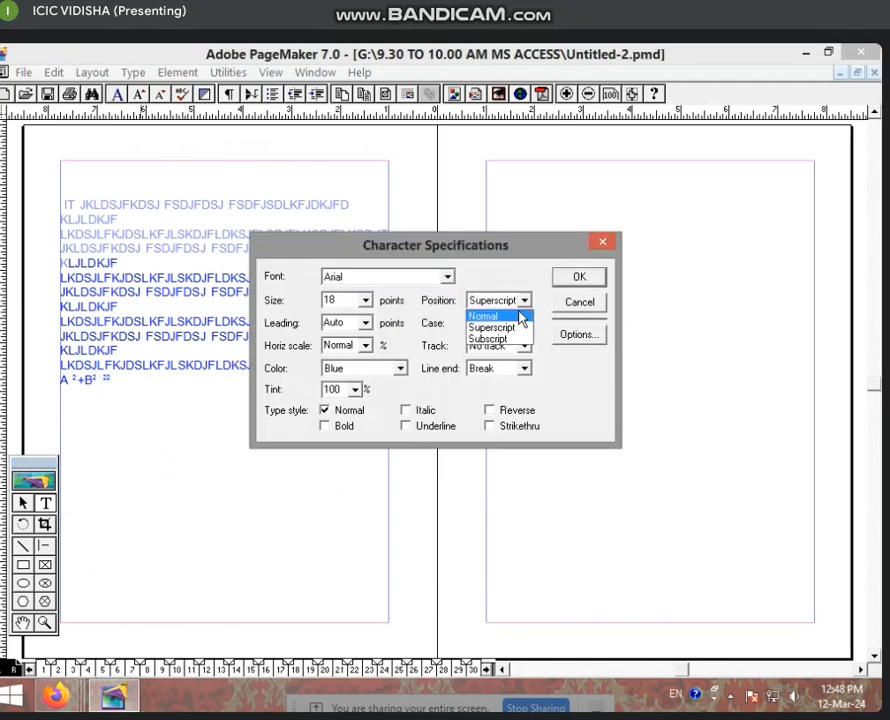
pyautogui.click(519, 316)
pyautogui.click(588, 277)
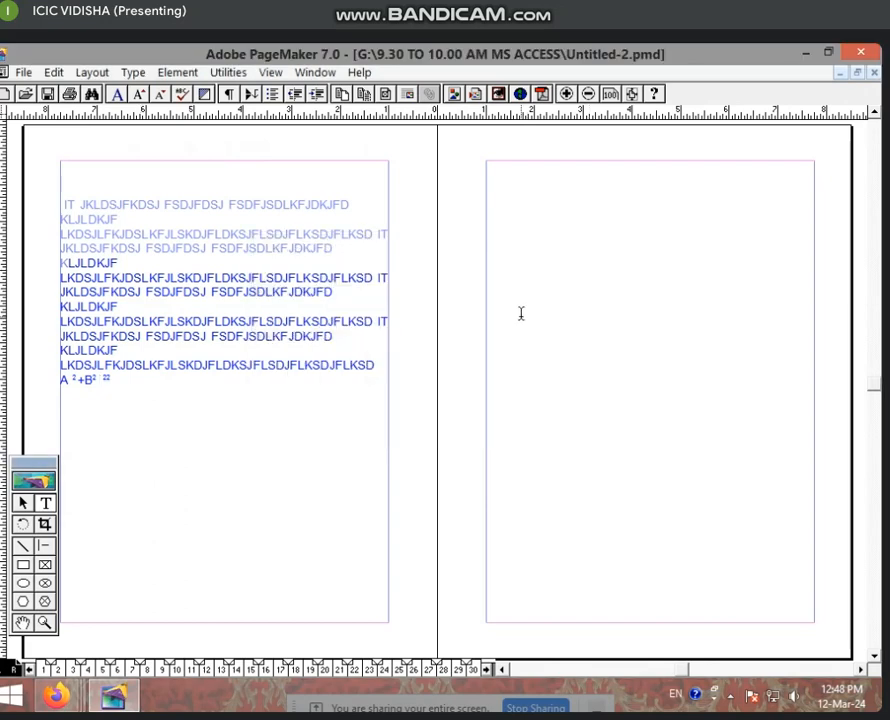
pyautogui.write('C')
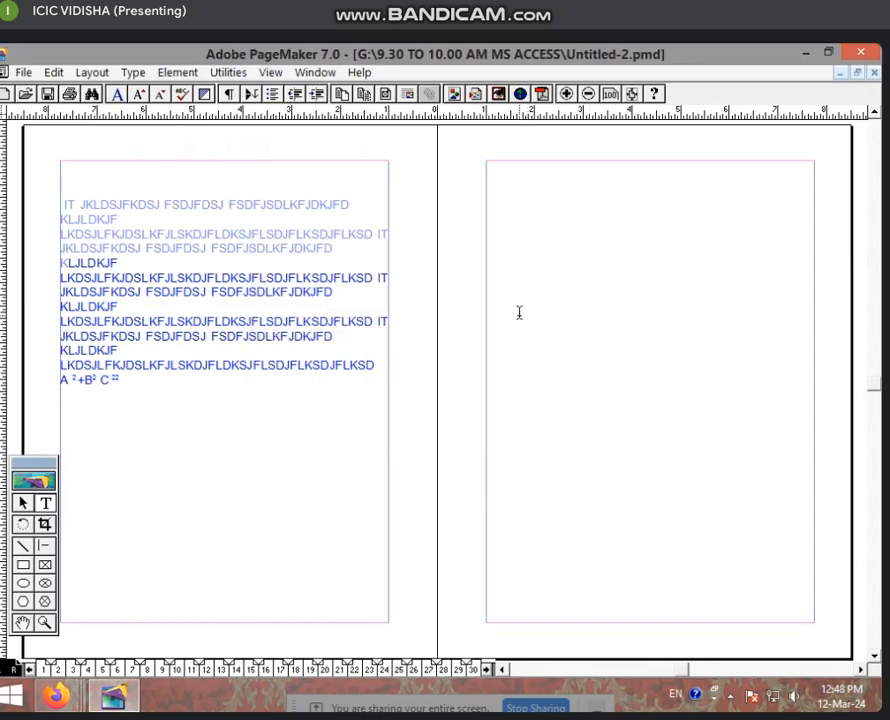
pyautogui.press('Delete')
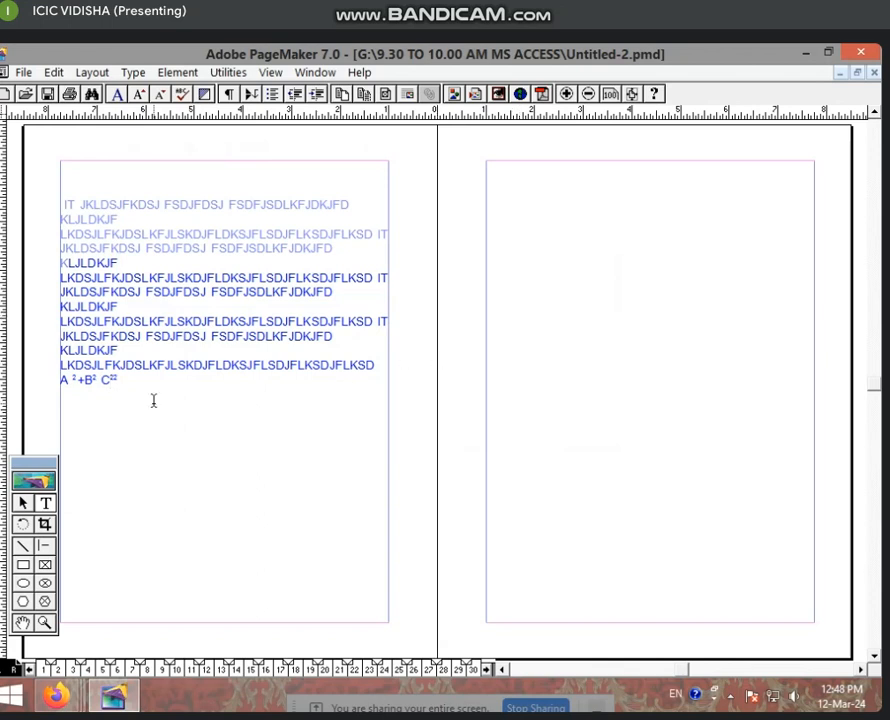
# Remove the extra 2 from the exponent of C and start a new line below the expression.
pyautogui.press('Return')
pyautogui.press('BackSpace')
pyautogui.press('BackSpace')
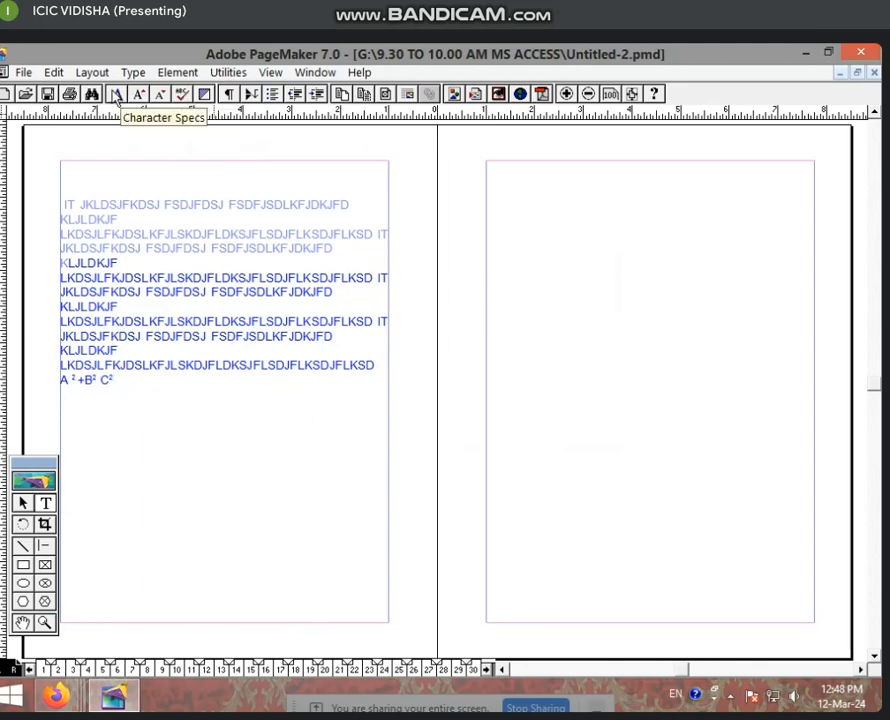
# Set the character position to Normal and enter "CO" on the new line below the expression.
pyautogui.write('co')
pyautogui.click(116, 96)
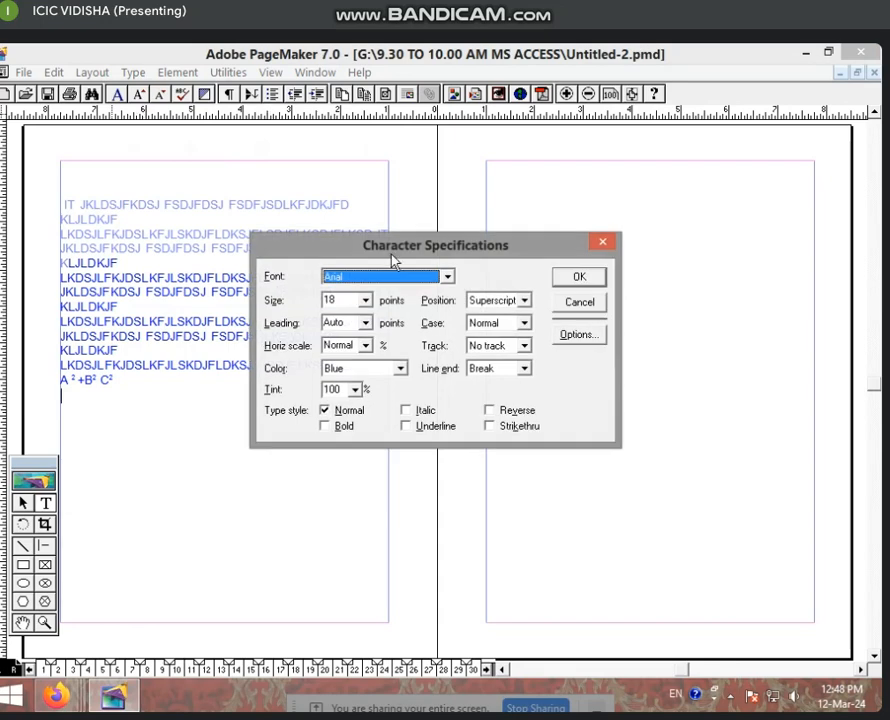
pyautogui.click(524, 300)
pyautogui.click(505, 316)
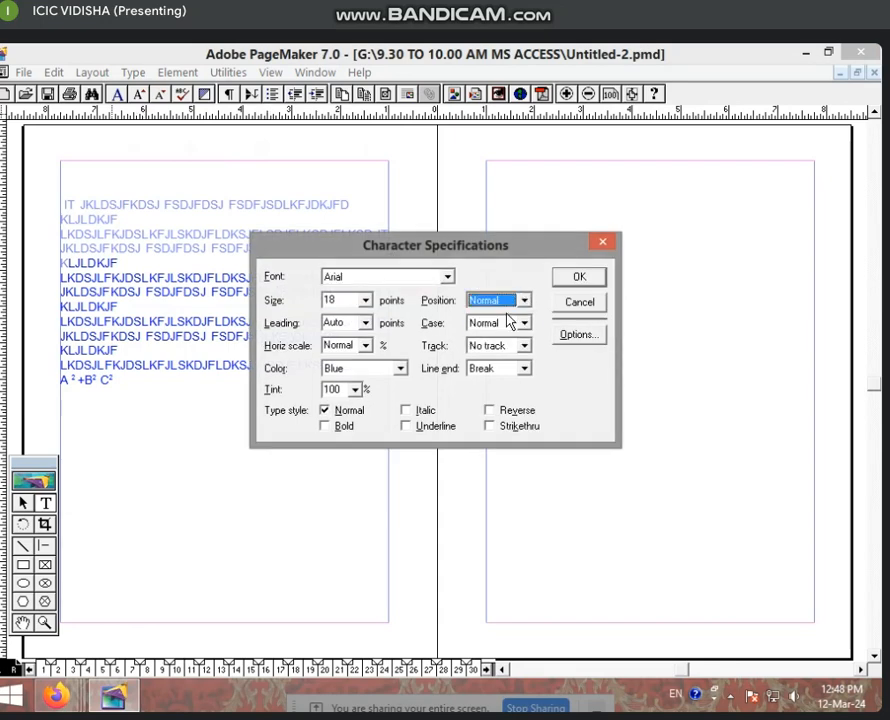
pyautogui.click(576, 278)
pyautogui.write('C')
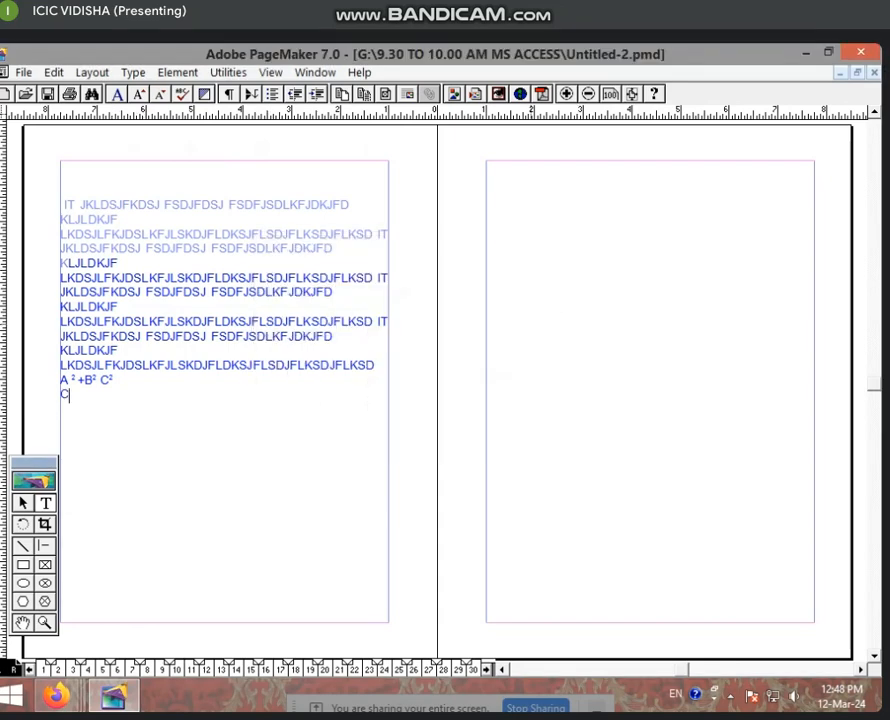
pyautogui.write('O')
# Set the character position to Subscript and add a 2 after CO.
pyautogui.hotkey('ctrl', 't')
pyautogui.click(523, 301)
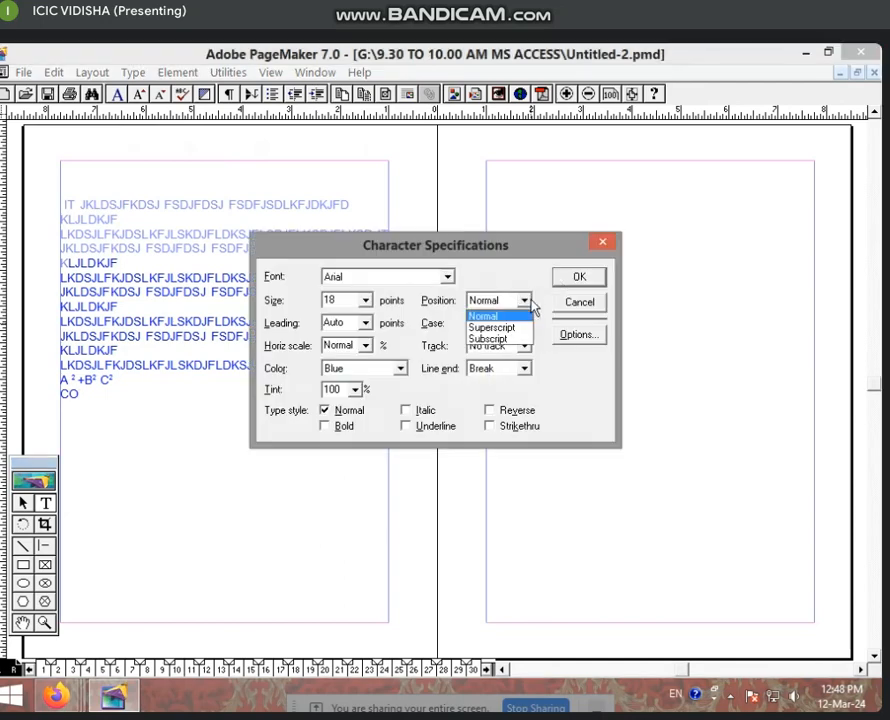
pyautogui.click(520, 339)
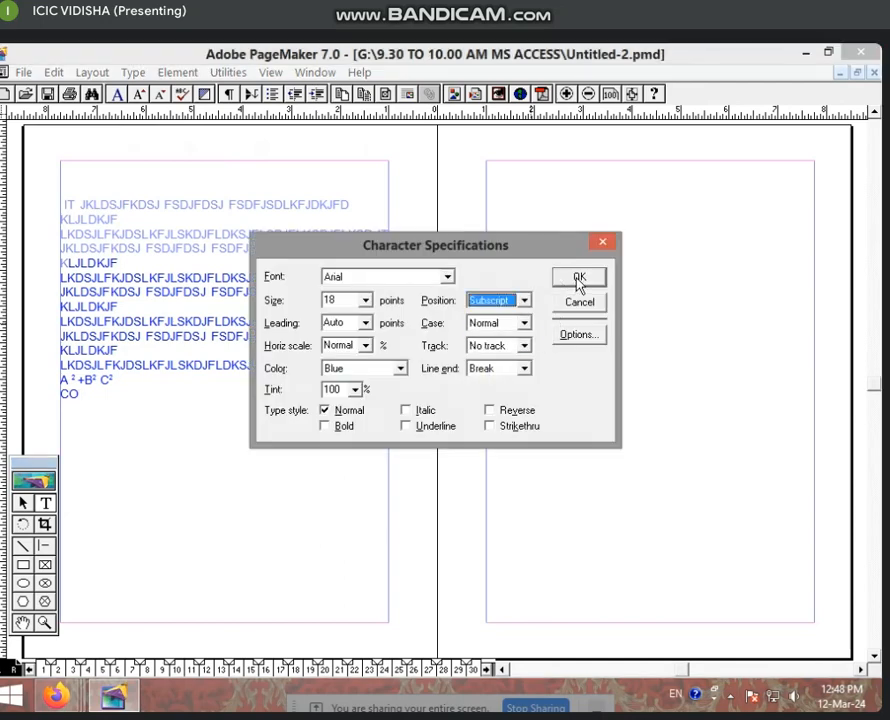
pyautogui.click(579, 280)
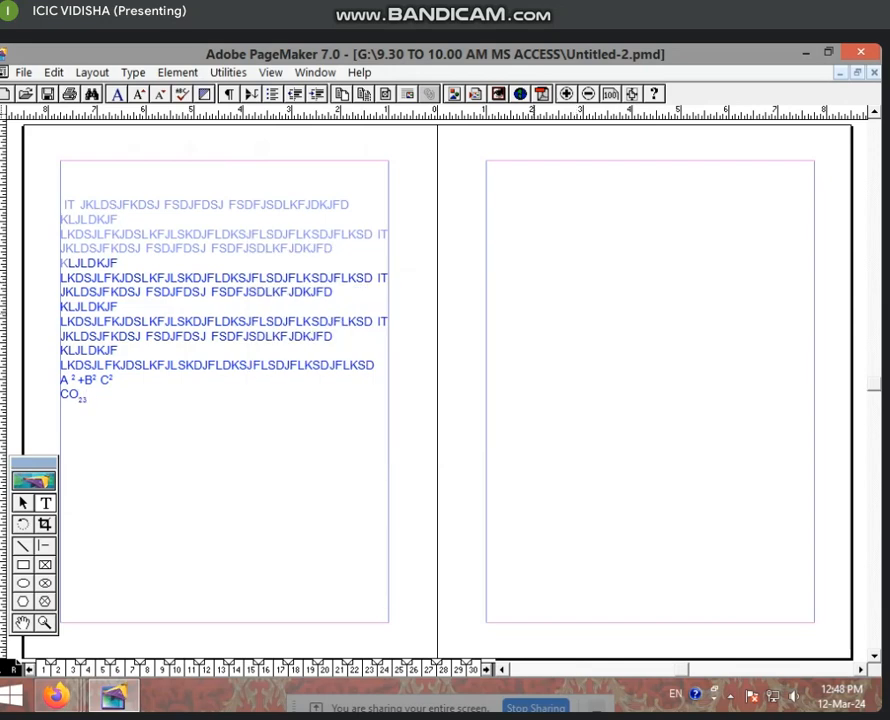
# Try to return the character position after the subscript 2 of CO₂ to Normal.
pyautogui.hotkey('ctrl', 't')
pyautogui.click(523, 301)
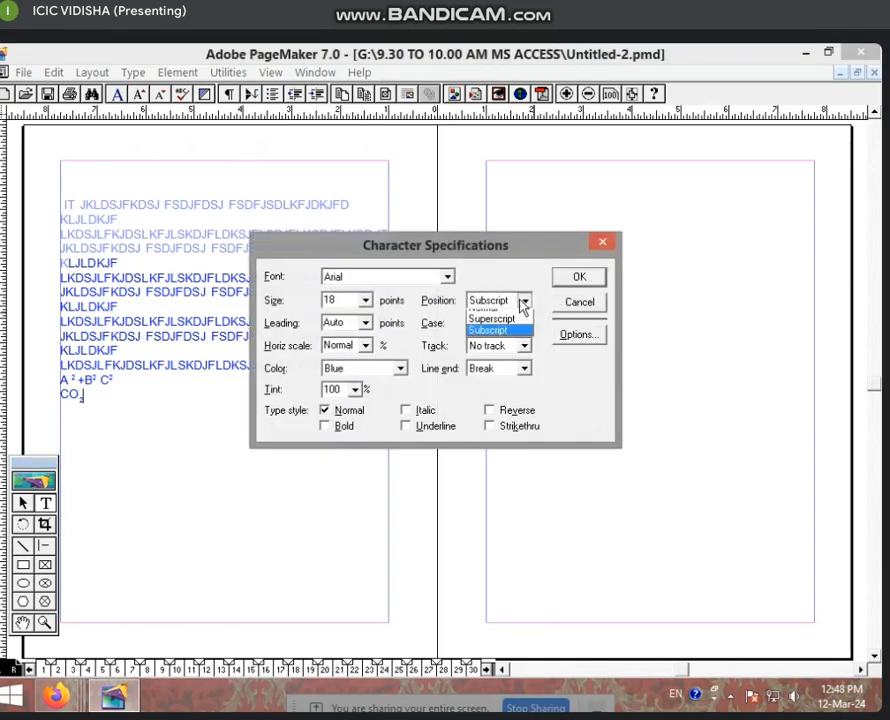
pyautogui.click(500, 314)
pyautogui.click(577, 277)
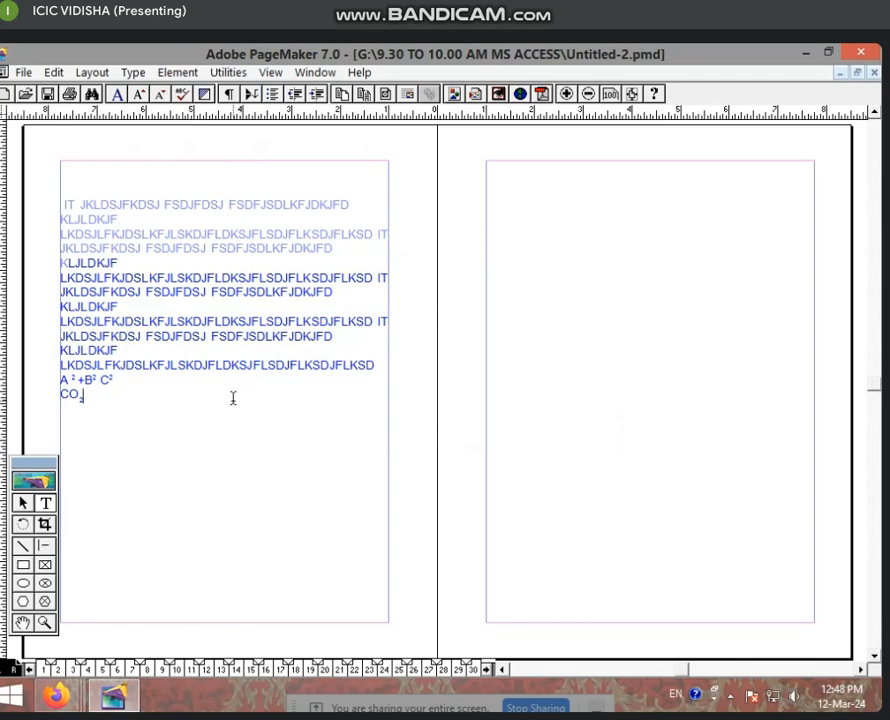
pyautogui.hotkey('ctrl', 't')
pyautogui.click(523, 323)
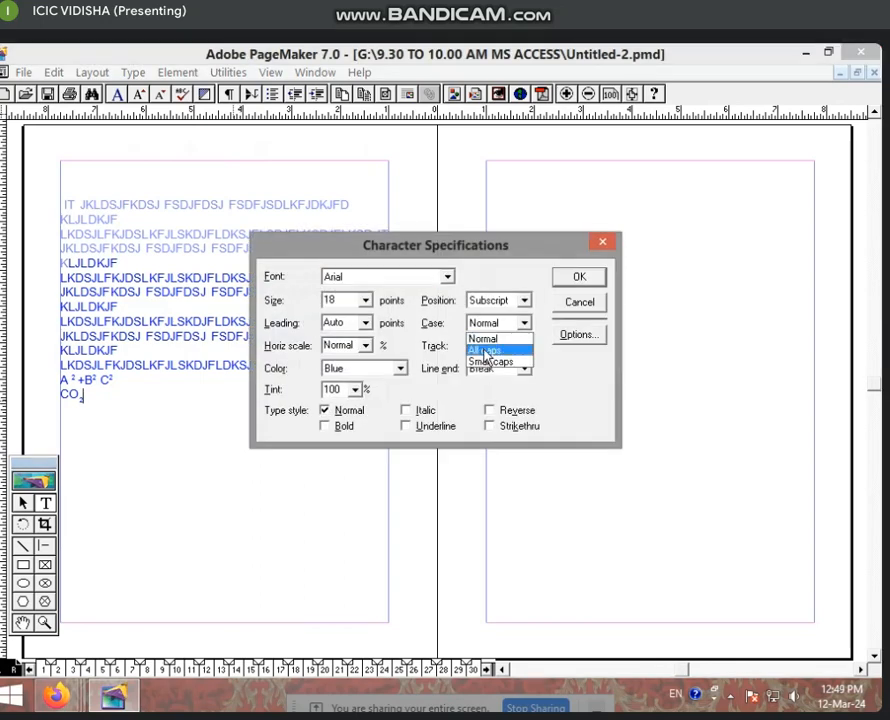
pyautogui.click(584, 304)
pyautogui.click(576, 302)
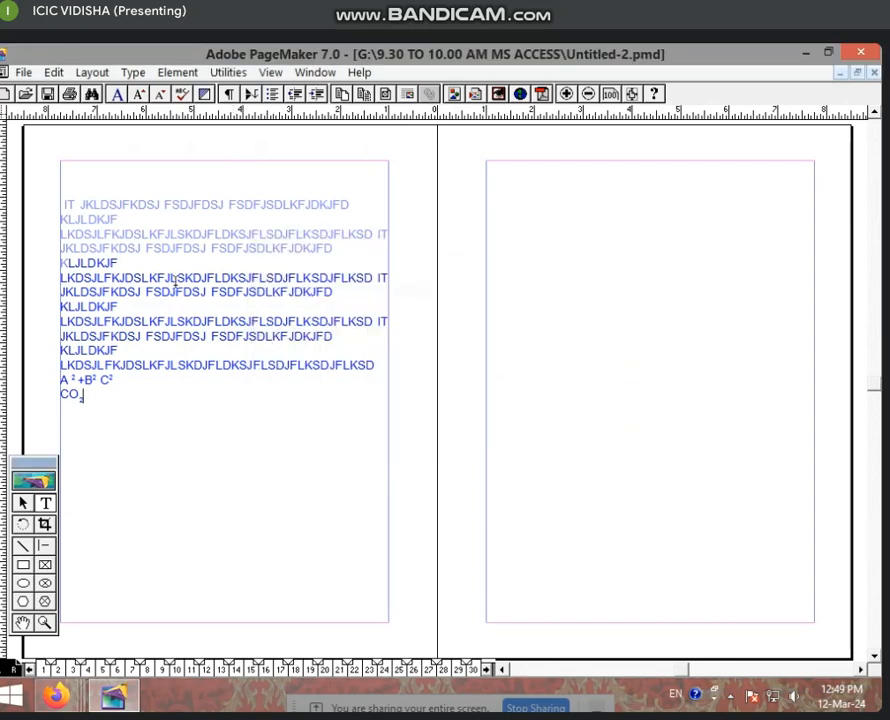
# Apply the Small caps case to the seven dark blue capital-letter lines above the A² expression.
pyautogui.click(123, 262)
pyautogui.moveTo(61, 277); pyautogui.dragTo(388, 368)
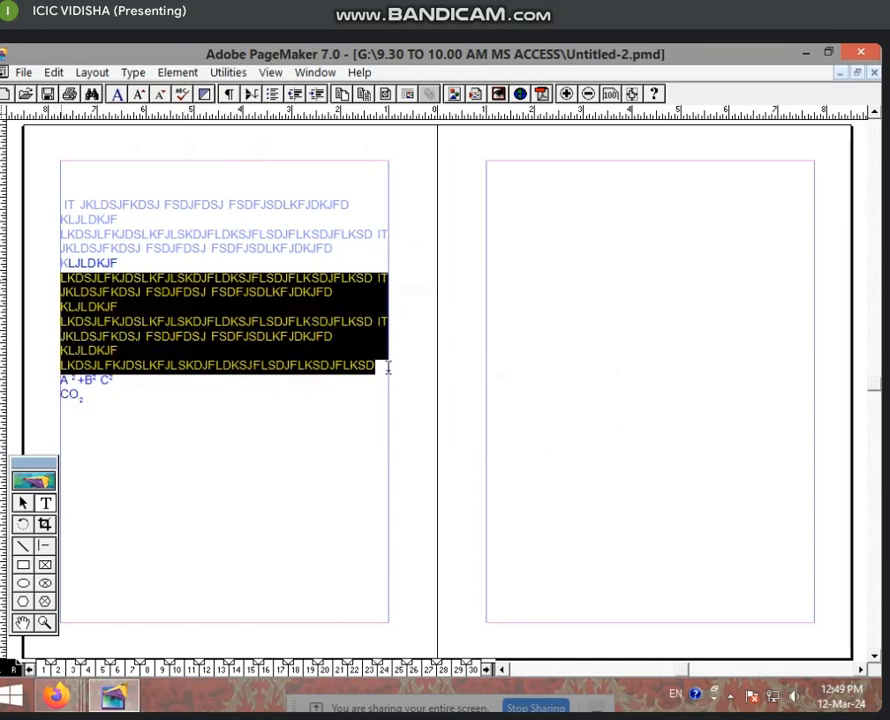
pyautogui.hotkey('ctrl', 't')
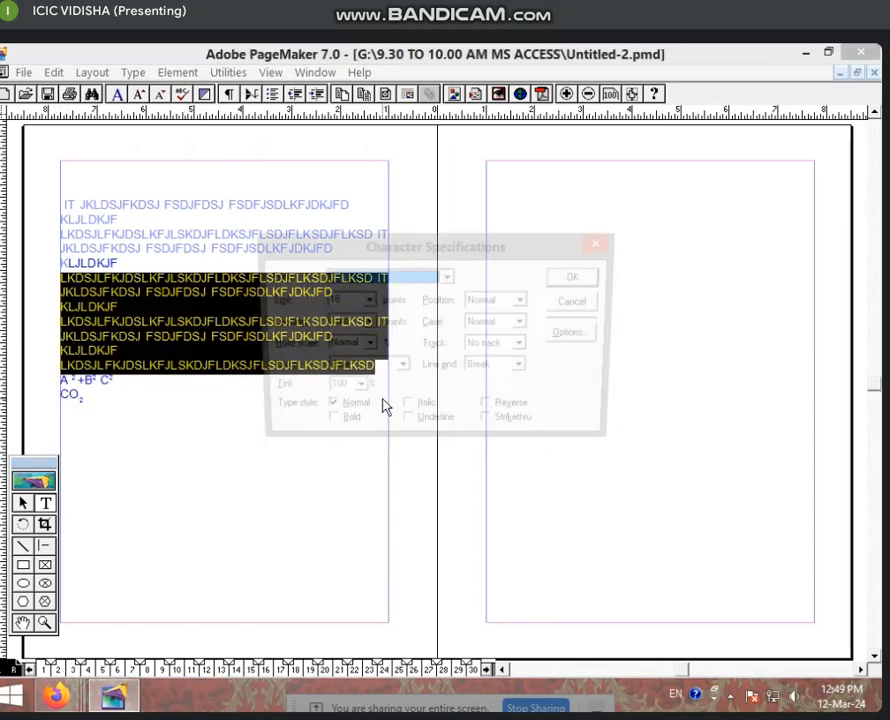
pyautogui.click(525, 324)
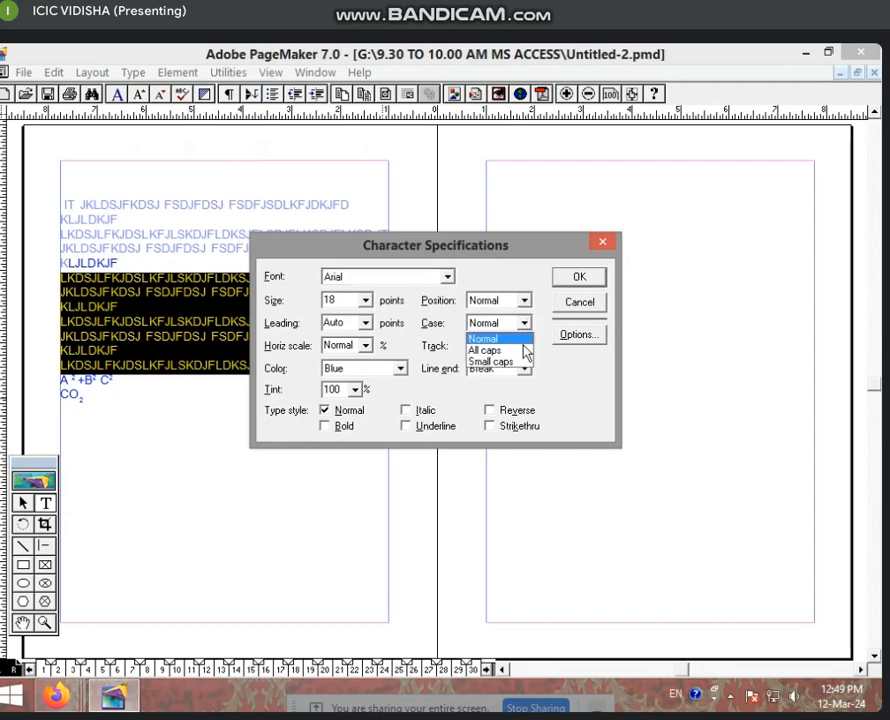
pyautogui.click(521, 361)
pyautogui.click(567, 274)
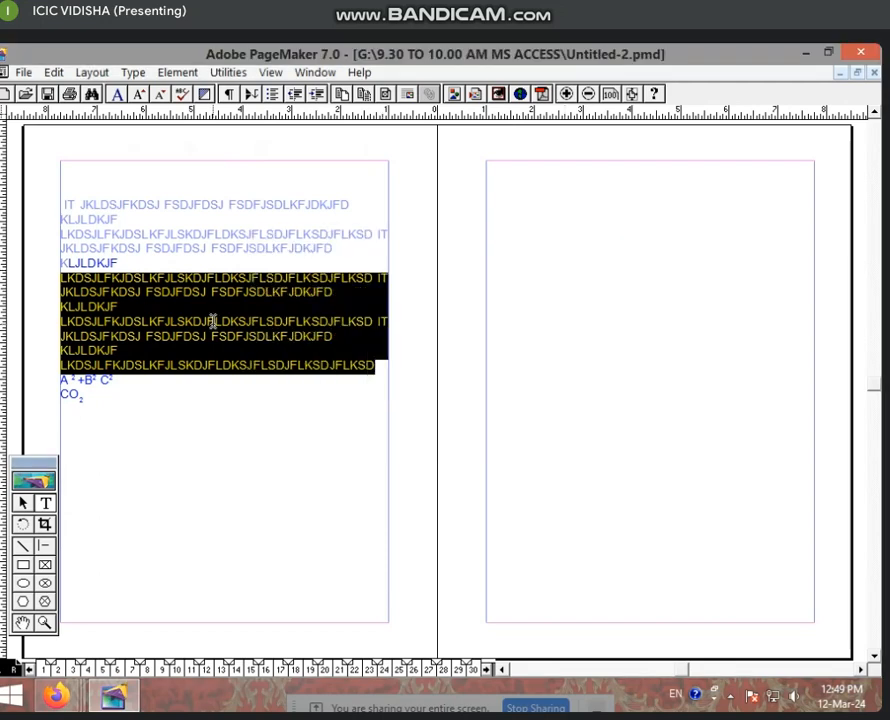
pyautogui.click(230, 436)
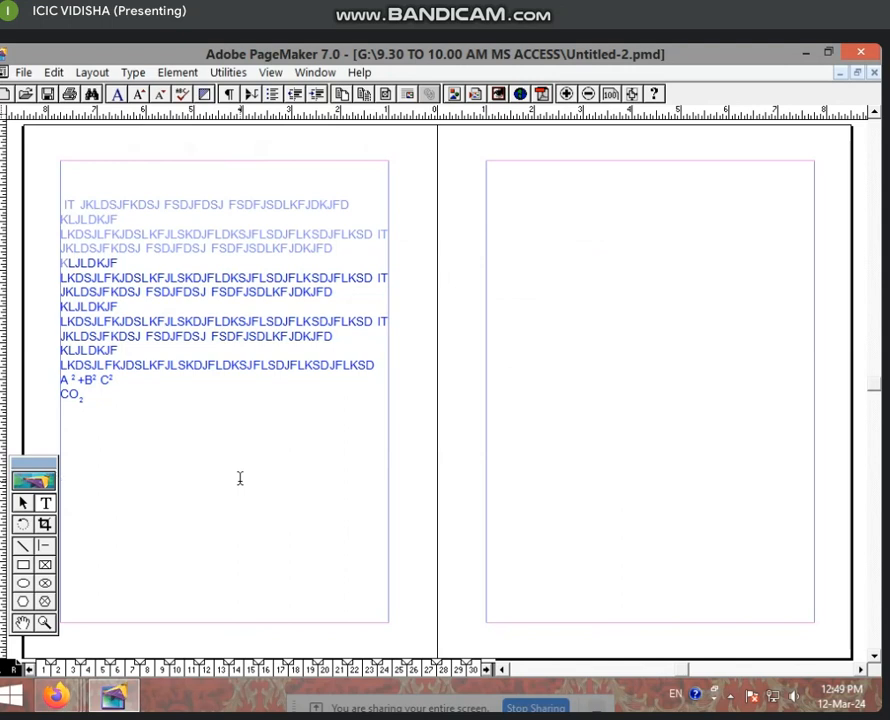
# Add a line of random lowercase letters in the empty area below CO₂ and set its font size to 30 points.
pyautogui.click(240, 478)
pyautogui.write('jgkdfjkdfjgkdjgjlkdfjdgkljdfklgjdflkjglkdfjgklddjfklfjglkdjfl')
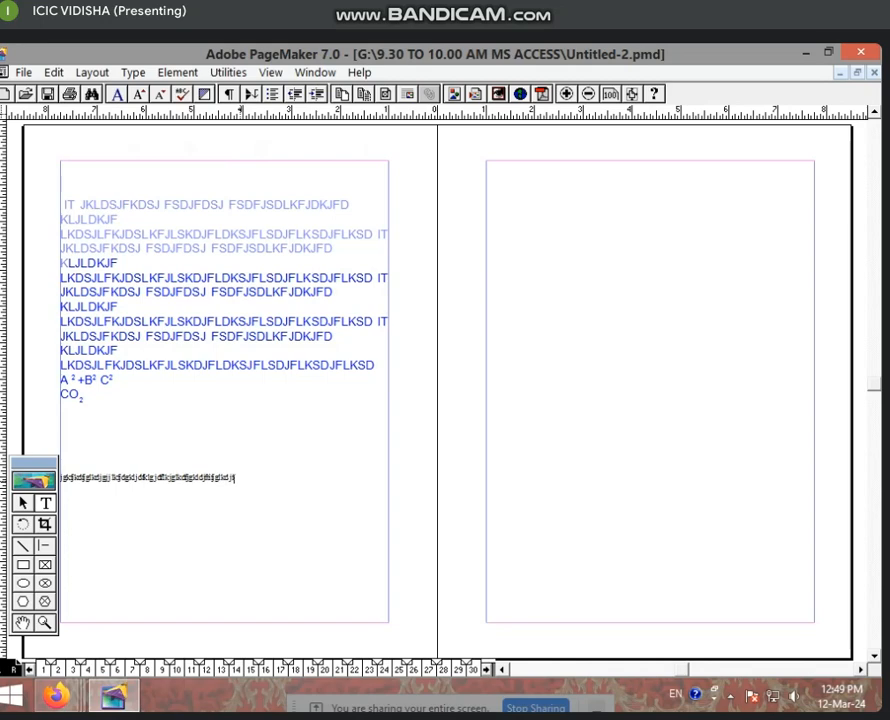
pyautogui.hotkey('ctrl', 'a')
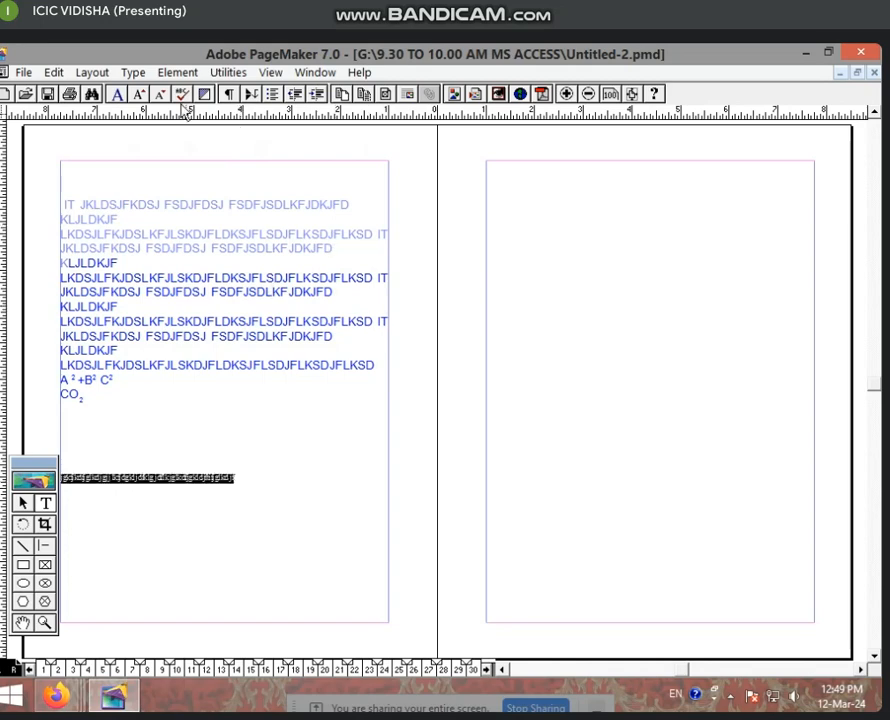
pyautogui.click(118, 95)
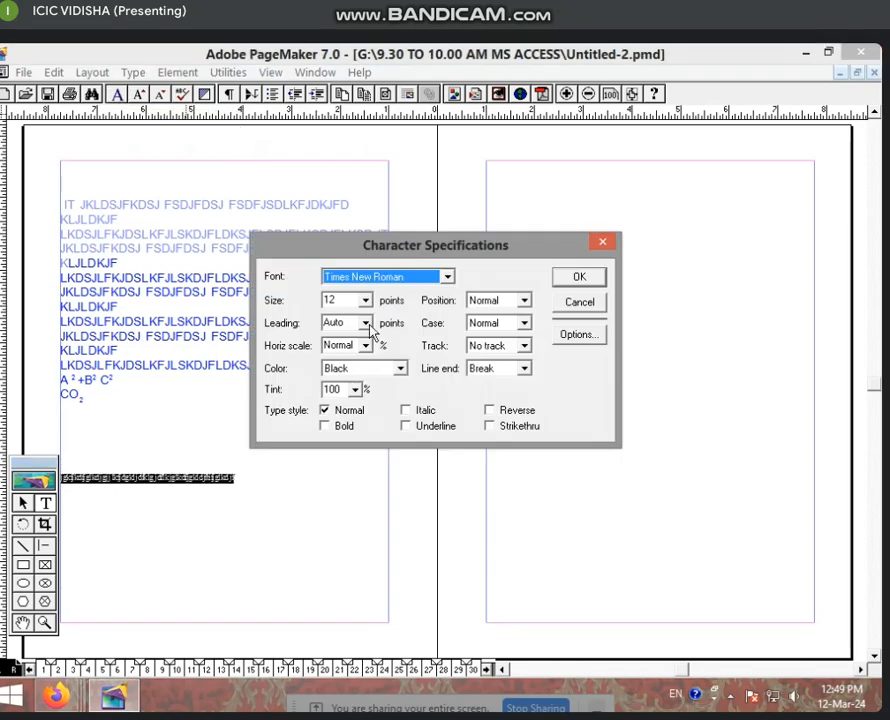
pyautogui.click(365, 300)
pyautogui.click(336, 360)
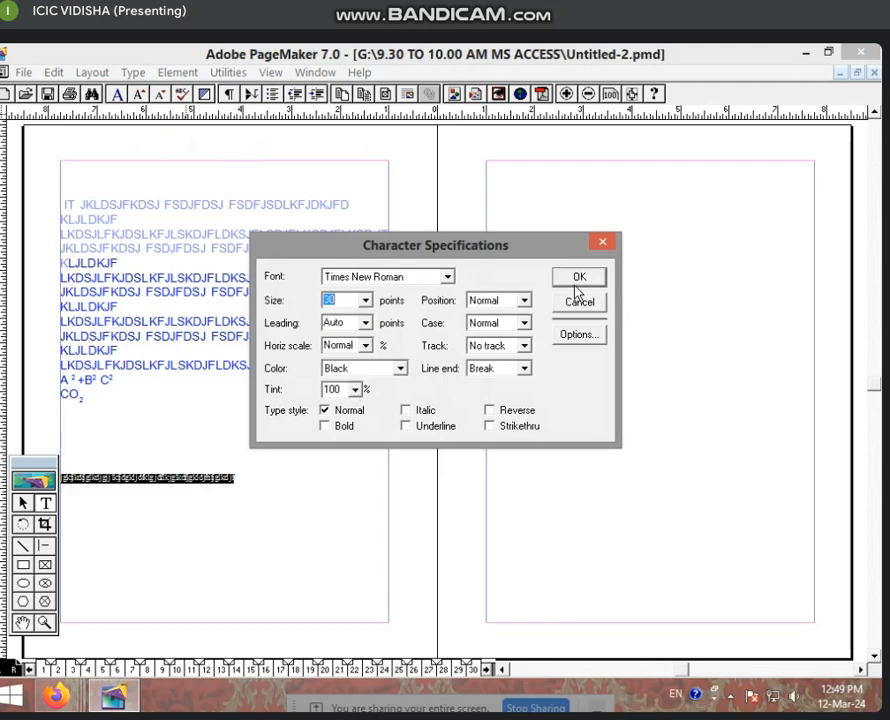
pyautogui.click(579, 277)
pyautogui.click(268, 506)
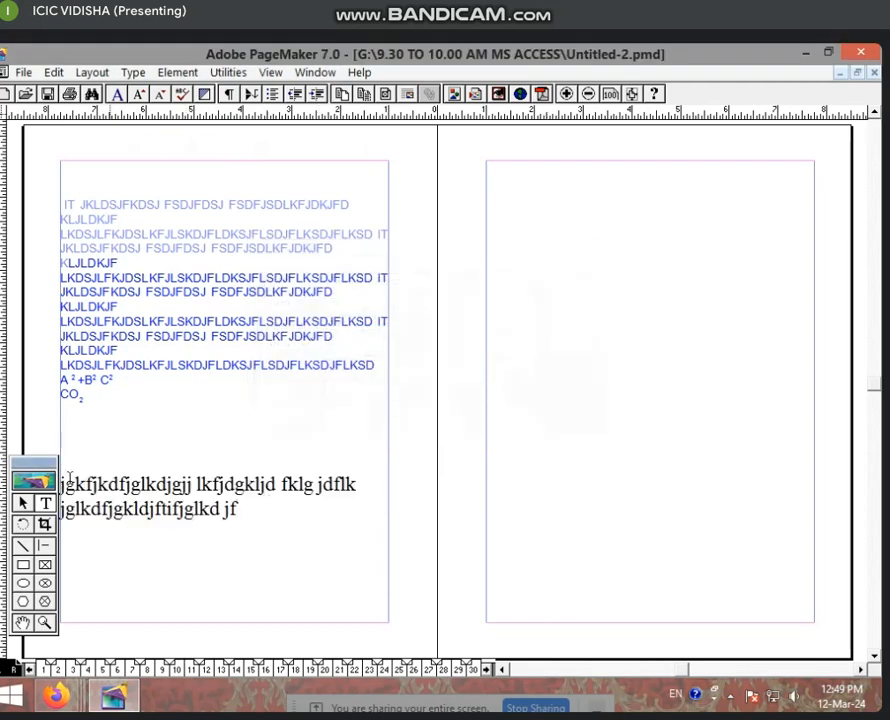
# Move the toolbox higher beside the page and apply the All caps case to the two 30-point lines below CO₂.
pyautogui.moveTo(35, 462); pyautogui.dragTo(35, 295)
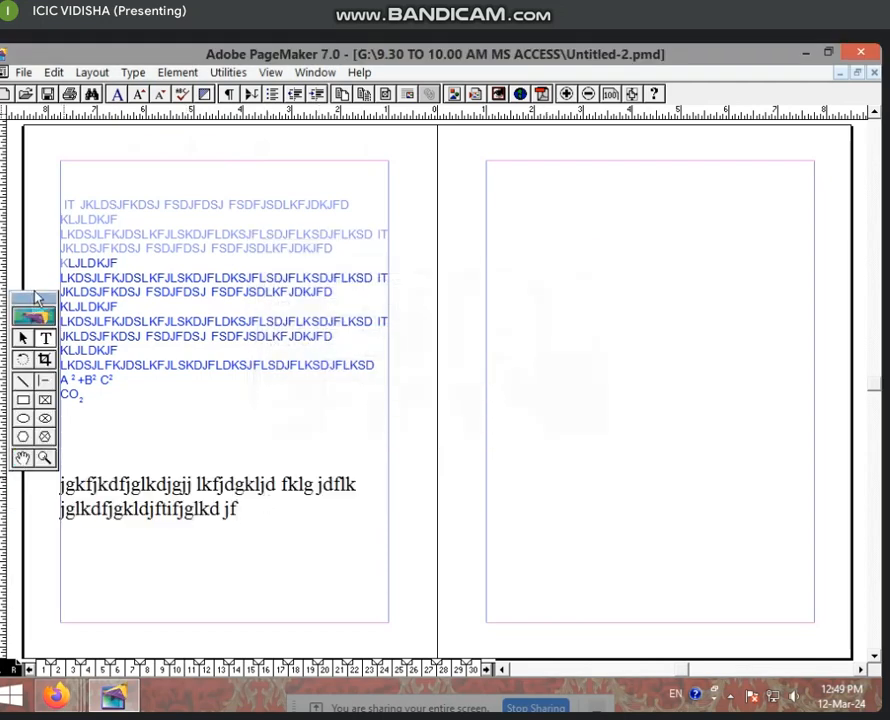
pyautogui.moveTo(62, 485); pyautogui.dragTo(256, 513)
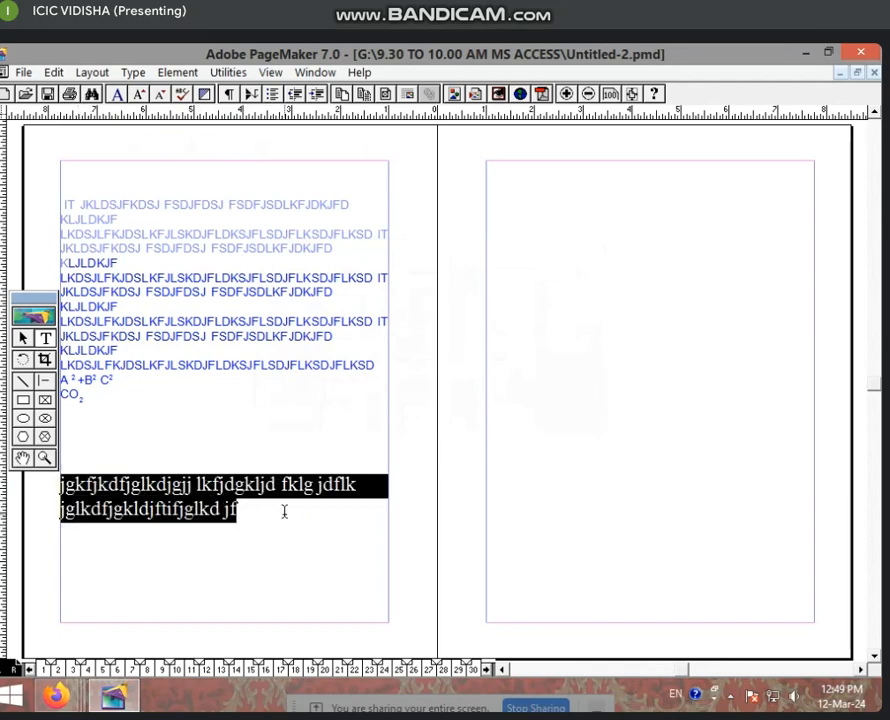
pyautogui.hotkey('ctrl', 't')
pyautogui.click(523, 323)
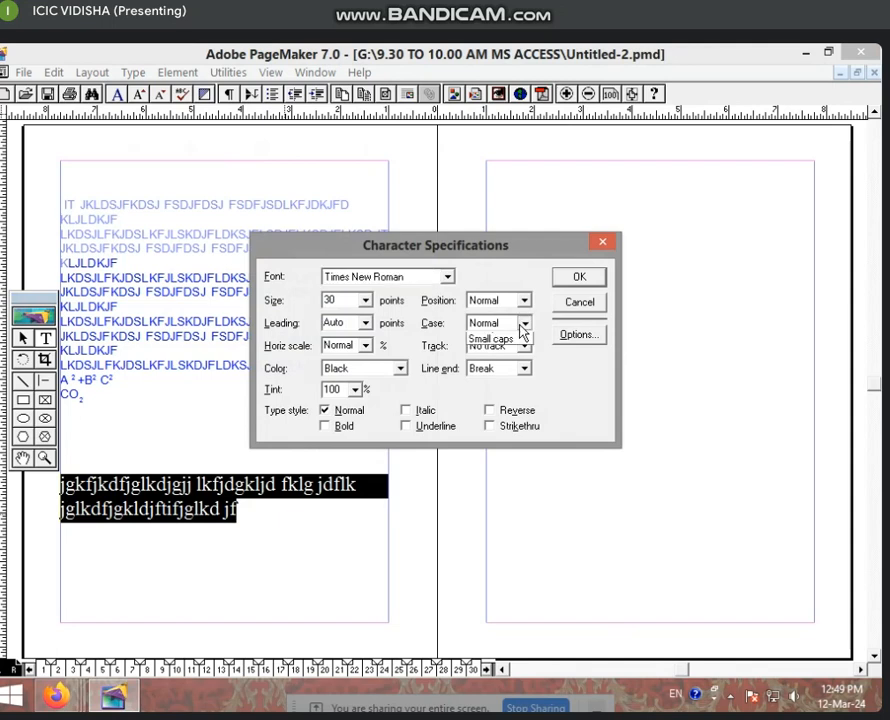
pyautogui.click(520, 353)
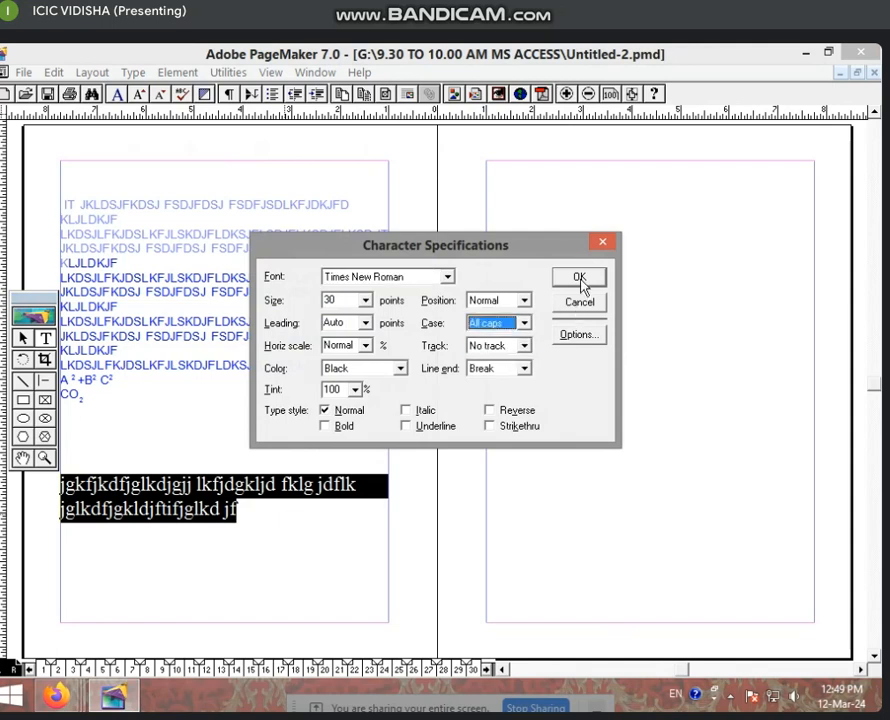
pyautogui.click(580, 280)
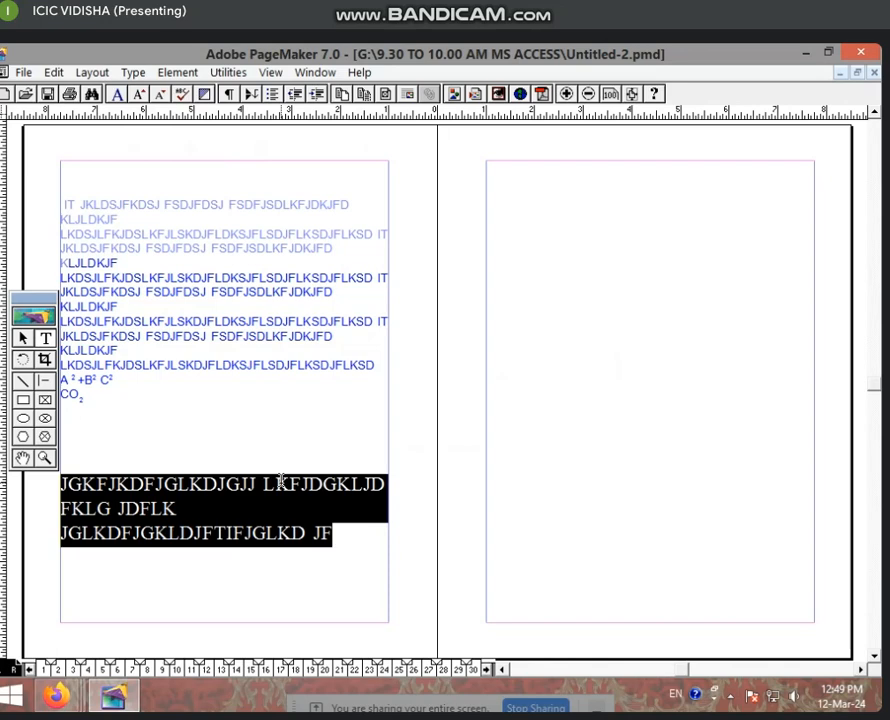
# Change the two 30-point lines to Small caps and add ICIC COMPUTER on a new line below them.
pyautogui.hotkey('ctrl', 't')
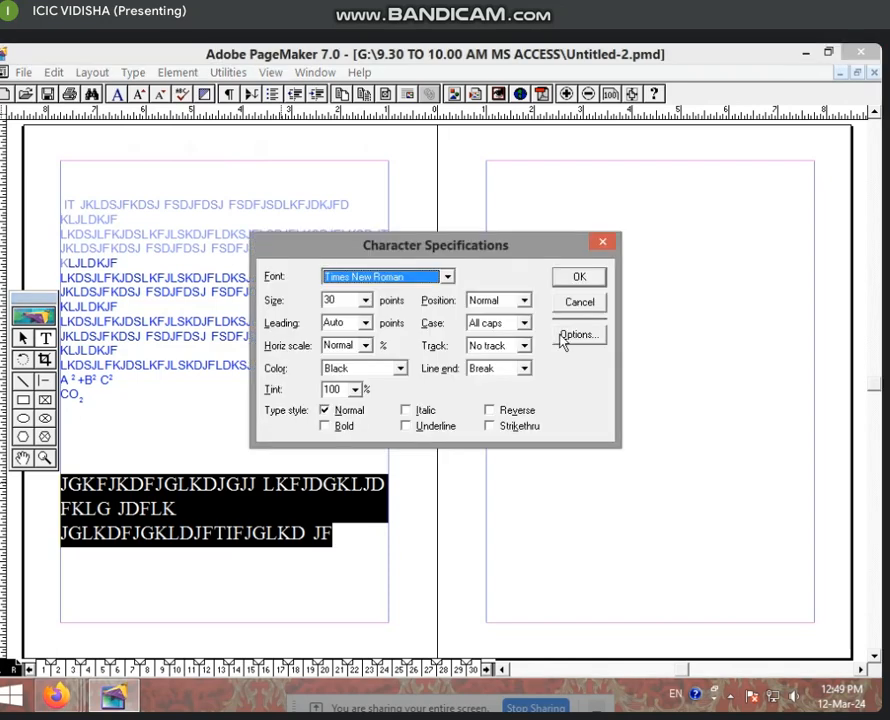
pyautogui.click(524, 323)
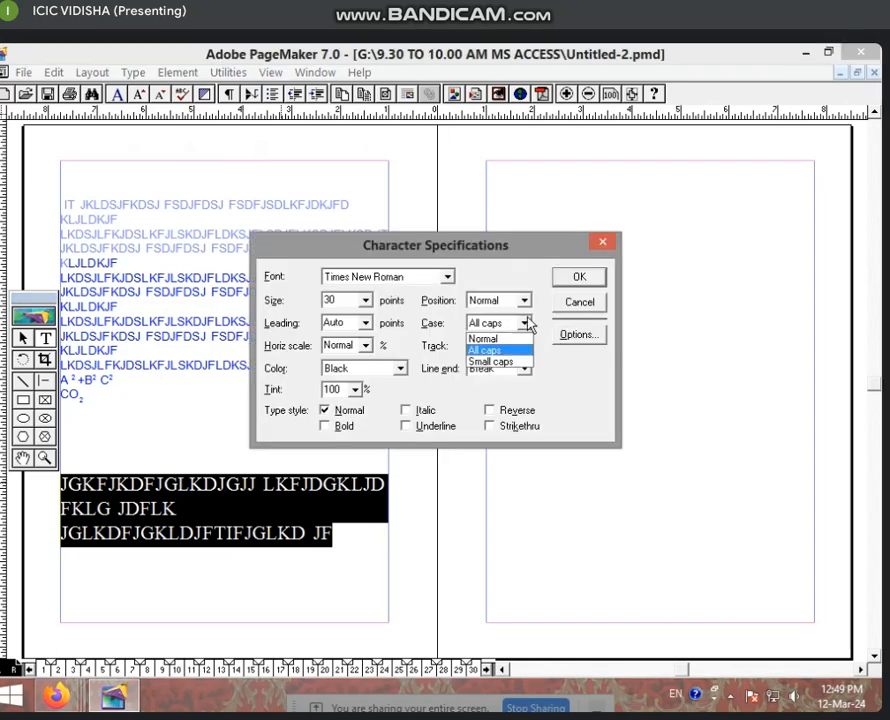
pyautogui.click(491, 361)
pyautogui.click(579, 278)
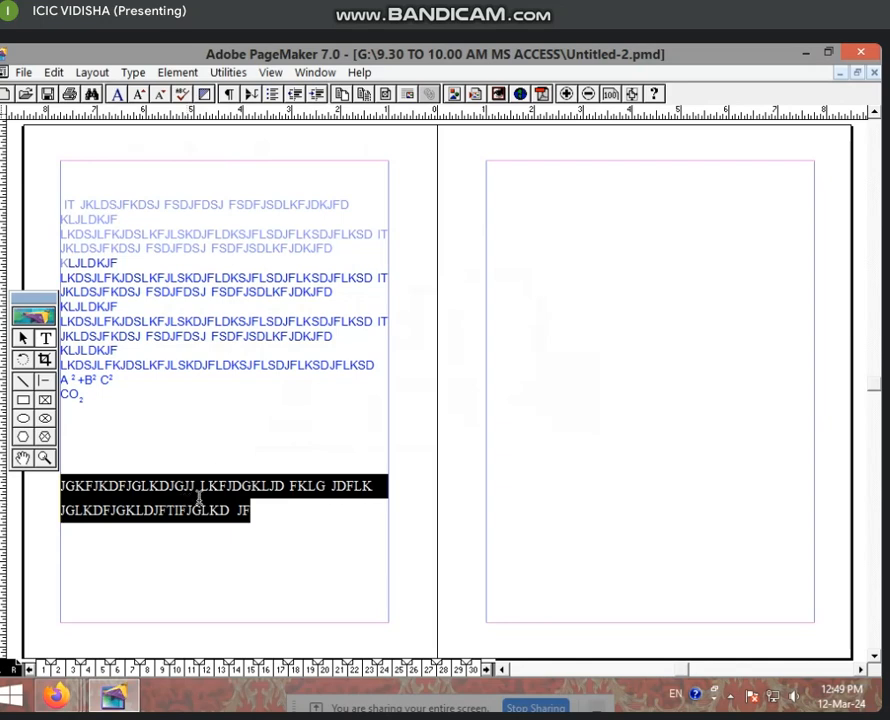
pyautogui.click(266, 521)
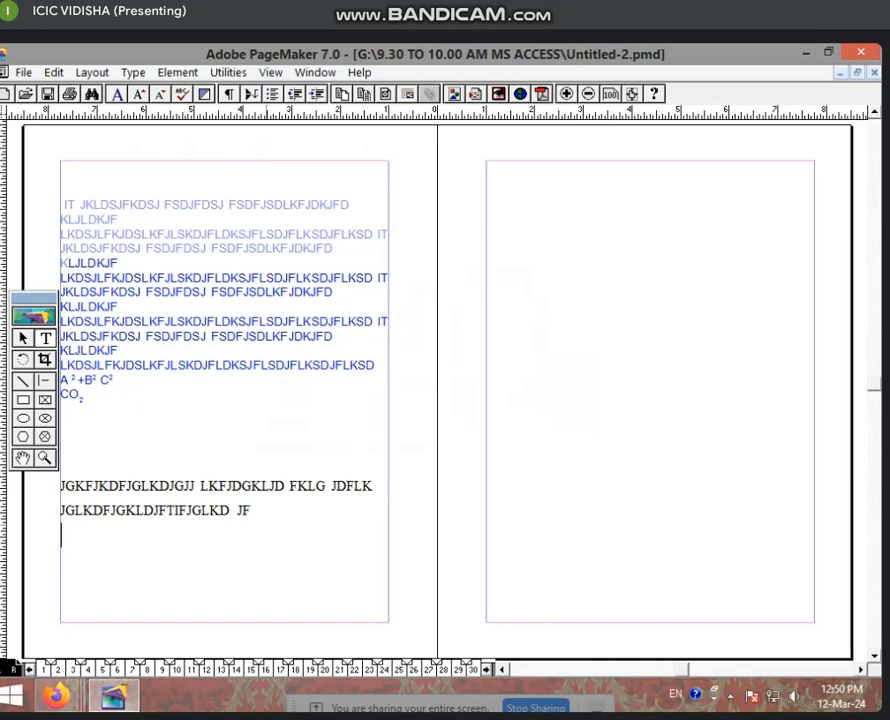
pyautogui.write('CIC COMPUTER')
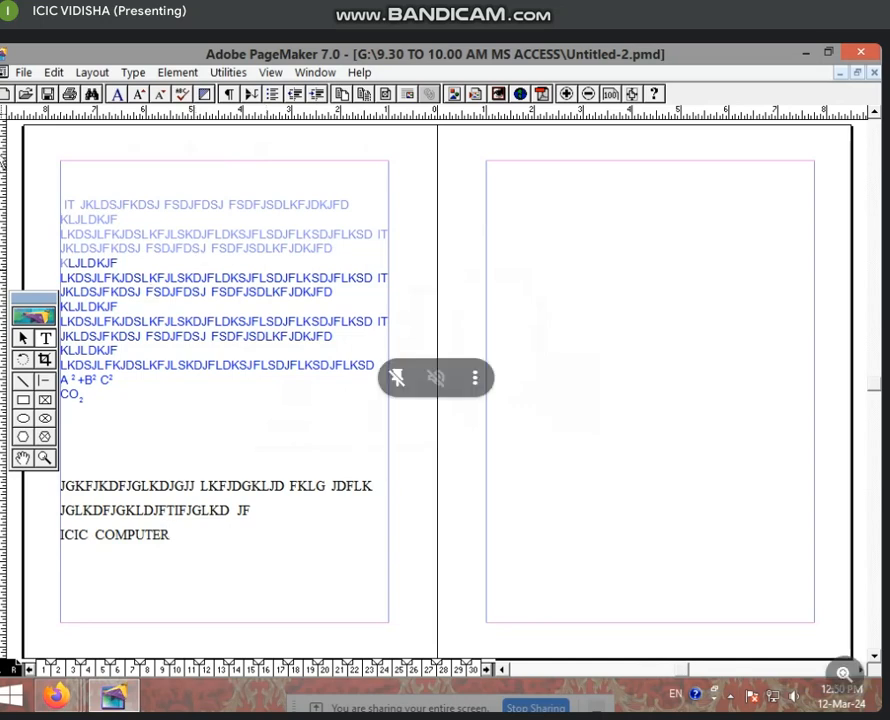
pyautogui.click(117, 95)
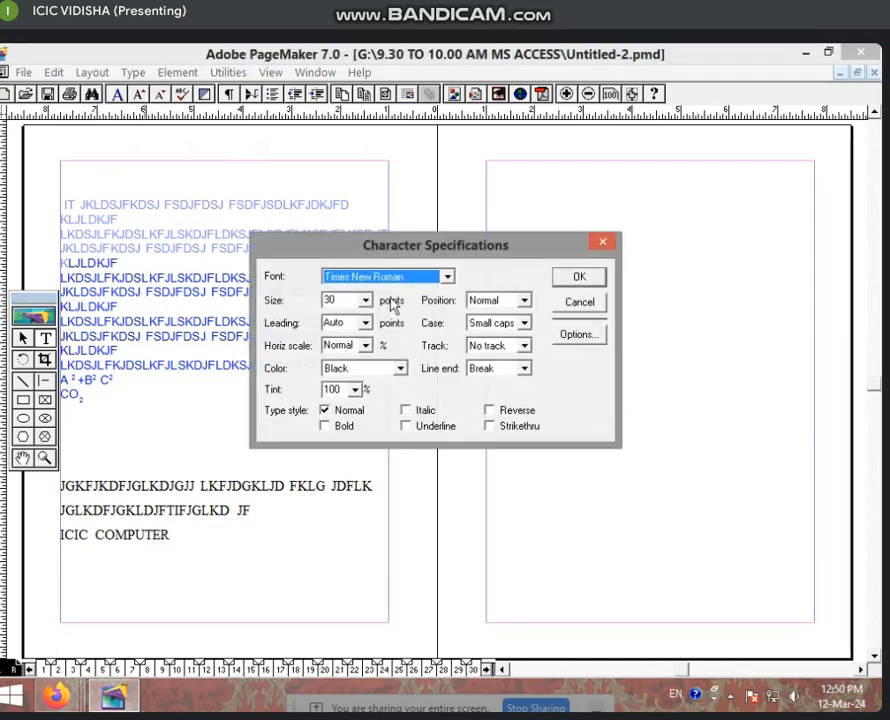
pyautogui.click(524, 345)
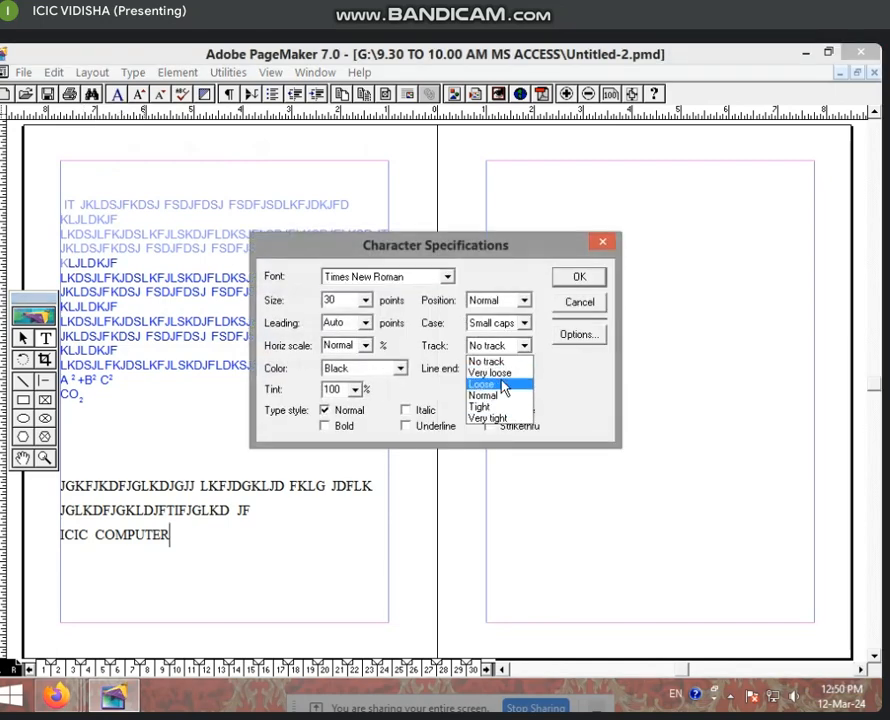
pyautogui.click(588, 310)
pyautogui.click(580, 302)
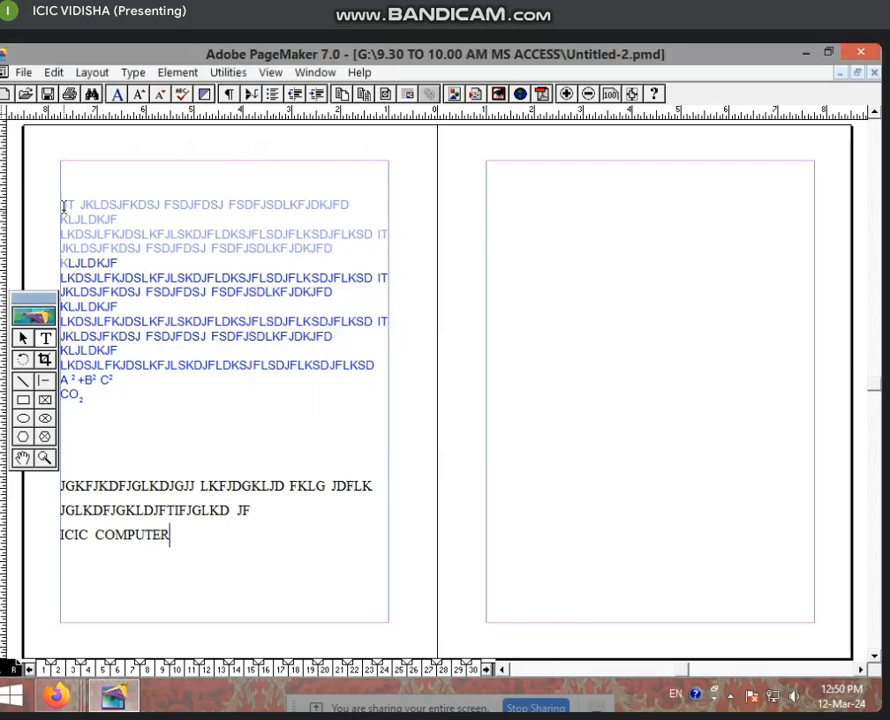
# Apply the Very loose track to the blue text block, from its first line through CO₂.
pyautogui.moveTo(66, 204); pyautogui.dragTo(241, 408)
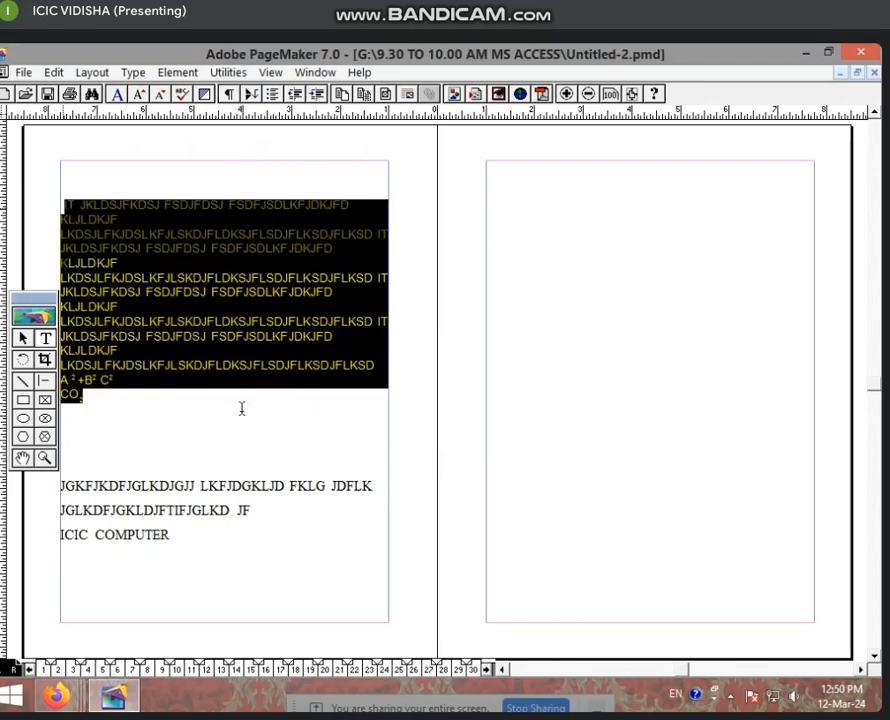
pyautogui.click(117, 93)
pyautogui.click(524, 345)
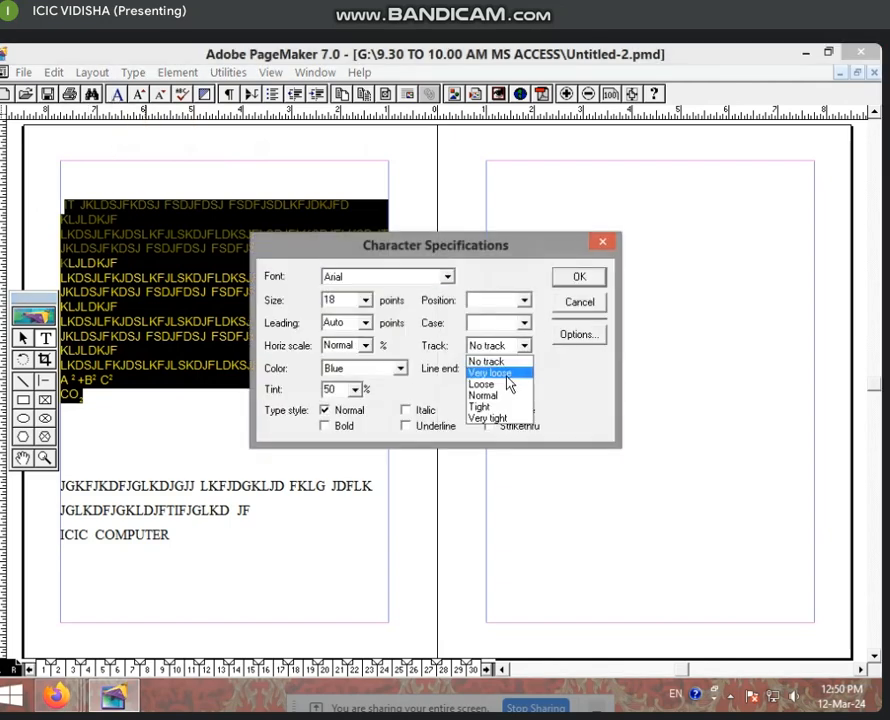
pyautogui.click(513, 372)
pyautogui.click(579, 279)
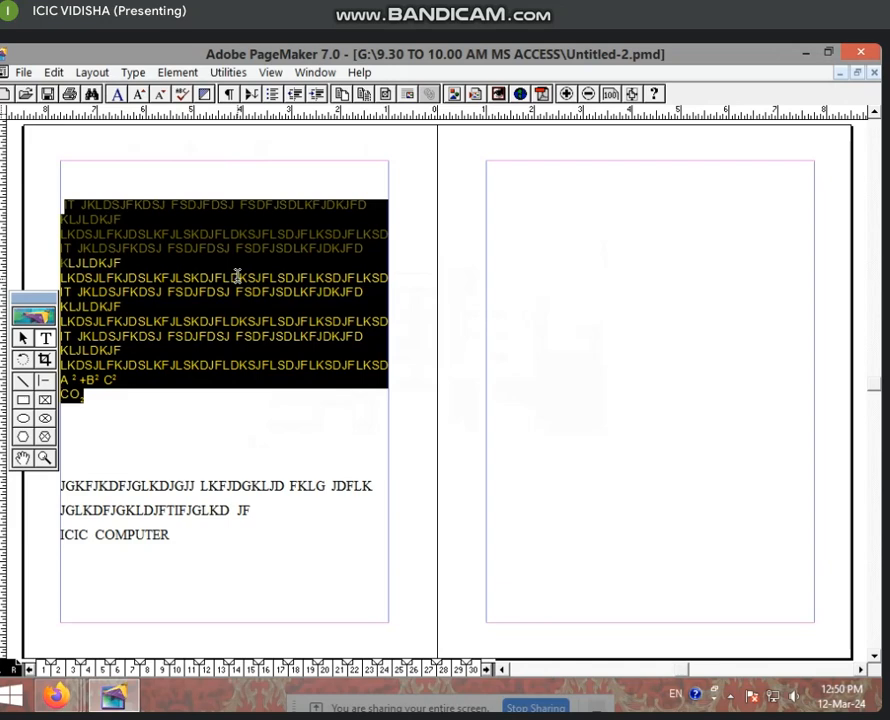
pyautogui.click(236, 437)
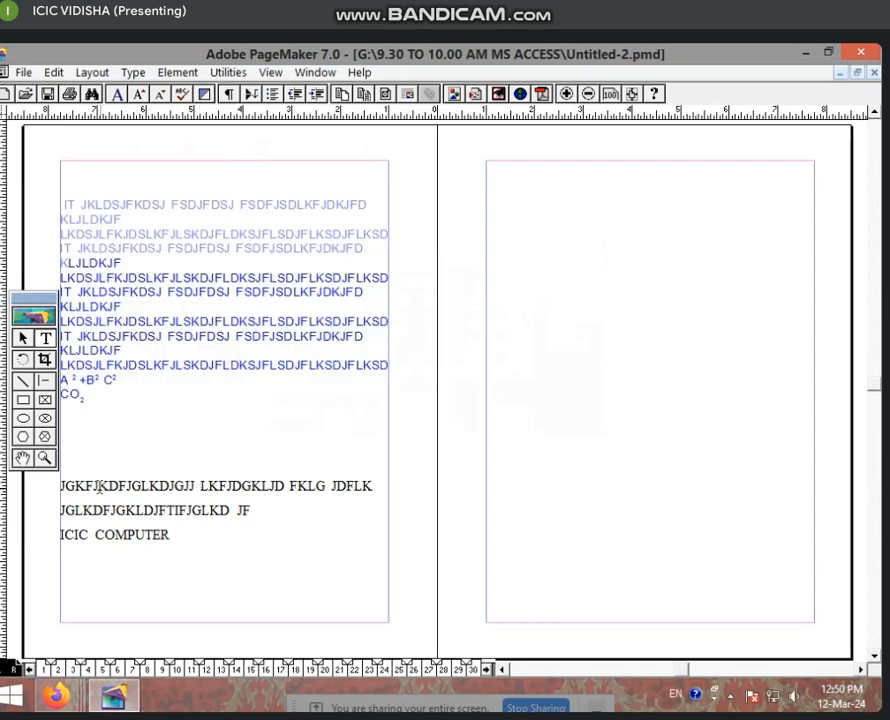
# Add the word CENTER after ICIC COMPUTER in the last line.
pyautogui.moveTo(75, 485); pyautogui.dragTo(119, 487)
pyautogui.click(96, 537)
pyautogui.moveTo(62, 535); pyautogui.dragTo(135, 539)
pyautogui.click(195, 537)
pyautogui.write('CENTER')
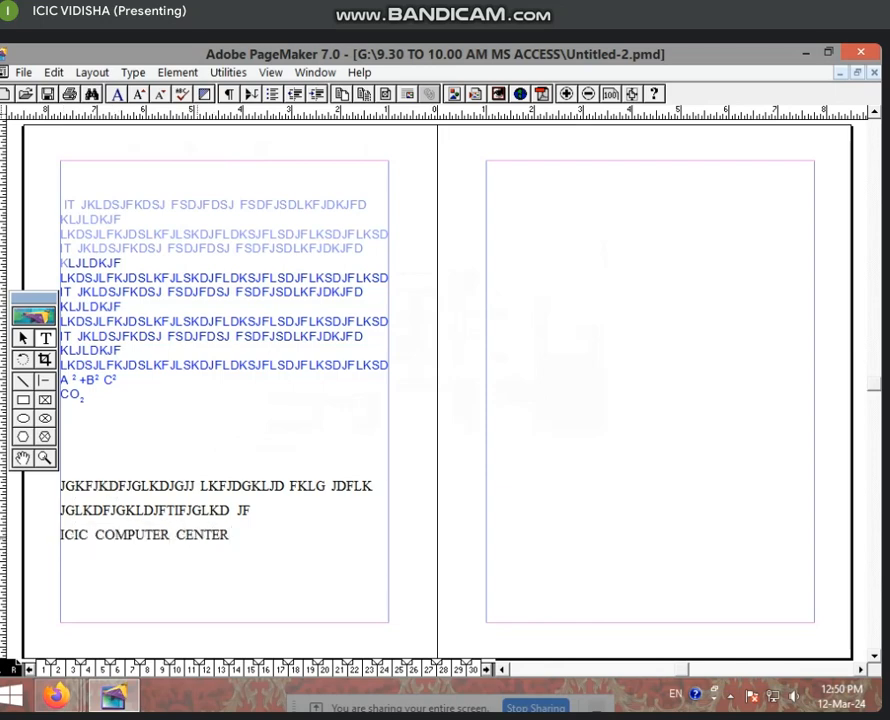
# Apply the Loose track to all three lines of the black text block.
pyautogui.hotkey('ctrl', 'a')
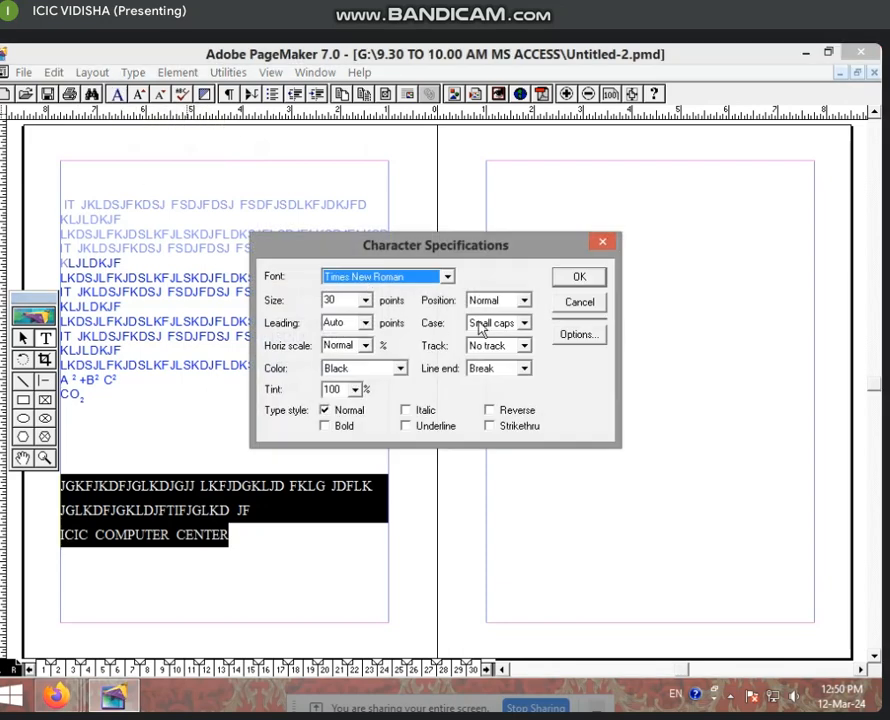
pyautogui.click(523, 346)
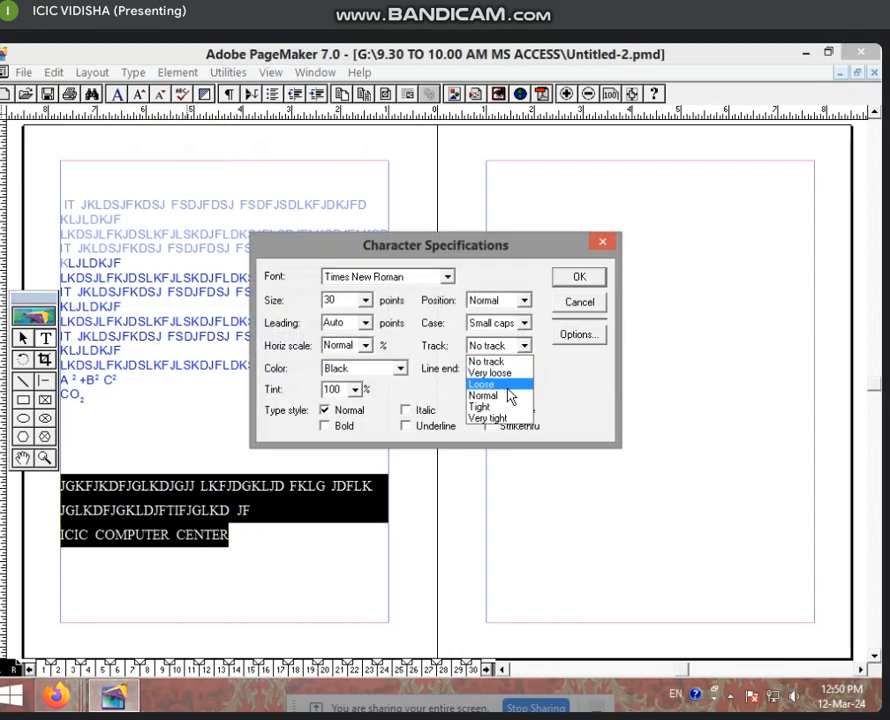
pyautogui.click(500, 384)
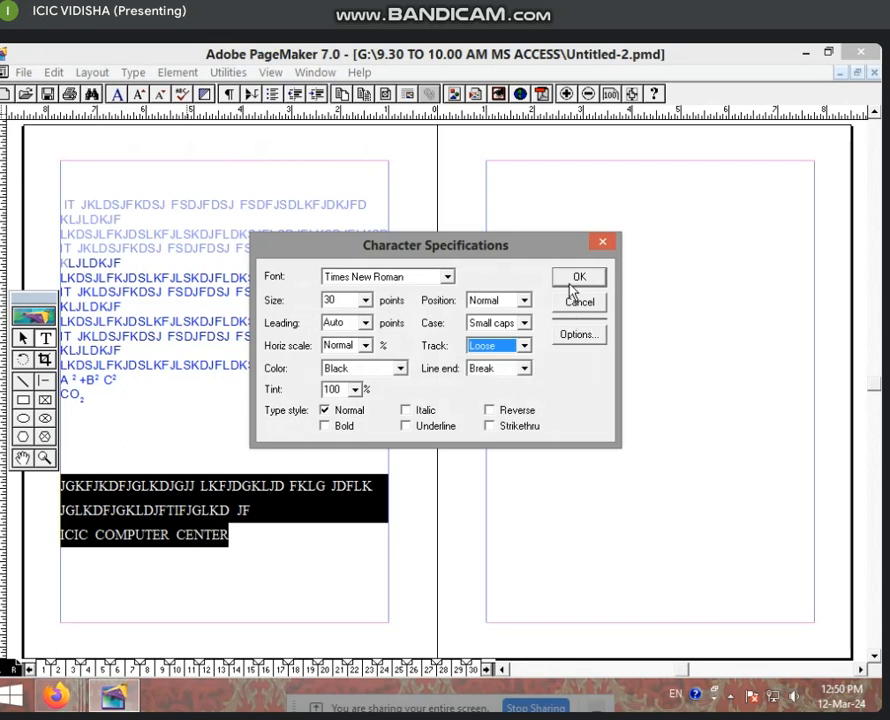
pyautogui.click(569, 279)
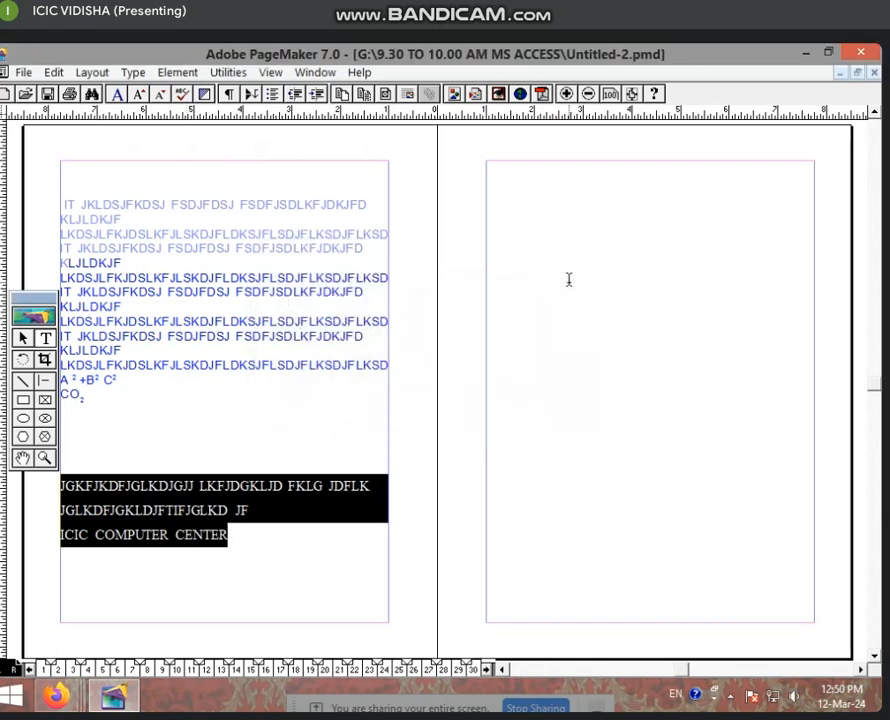
# Change the track of the three black lines to Very loose.
pyautogui.hotkey('ctrl', 't')
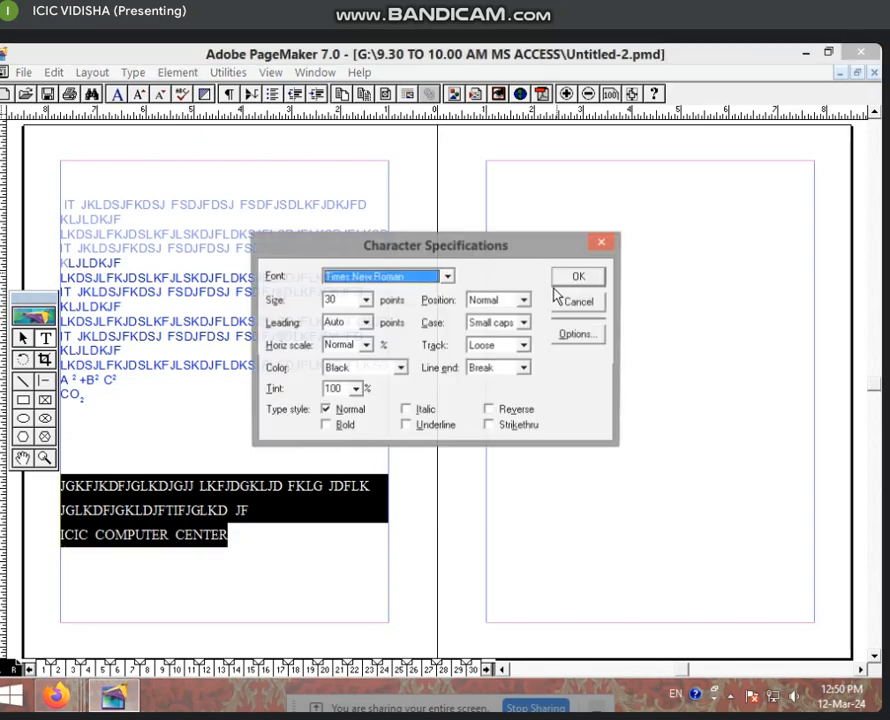
pyautogui.click(523, 346)
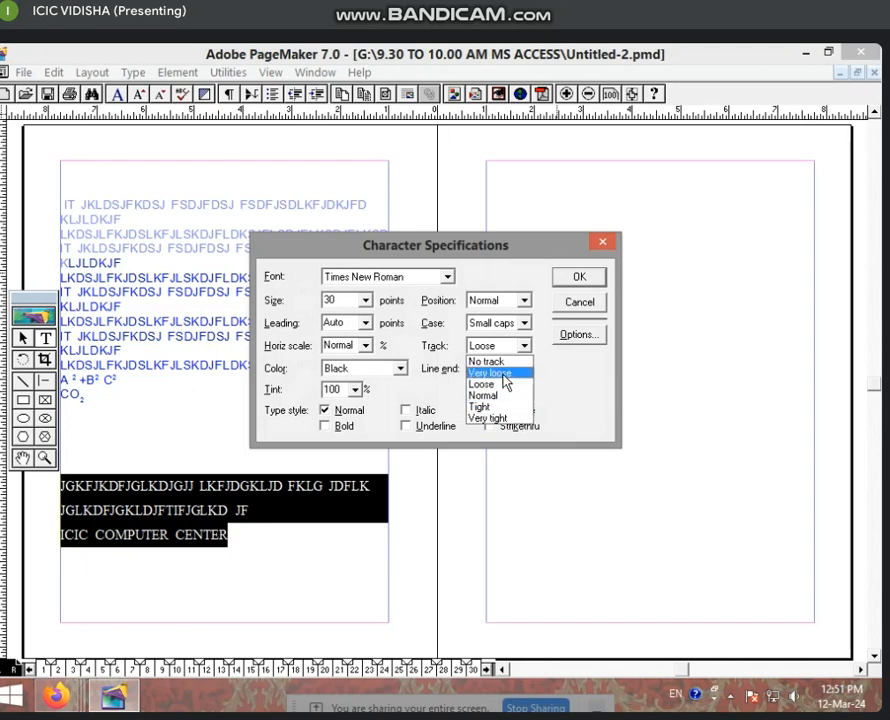
pyautogui.click(500, 372)
pyautogui.click(577, 277)
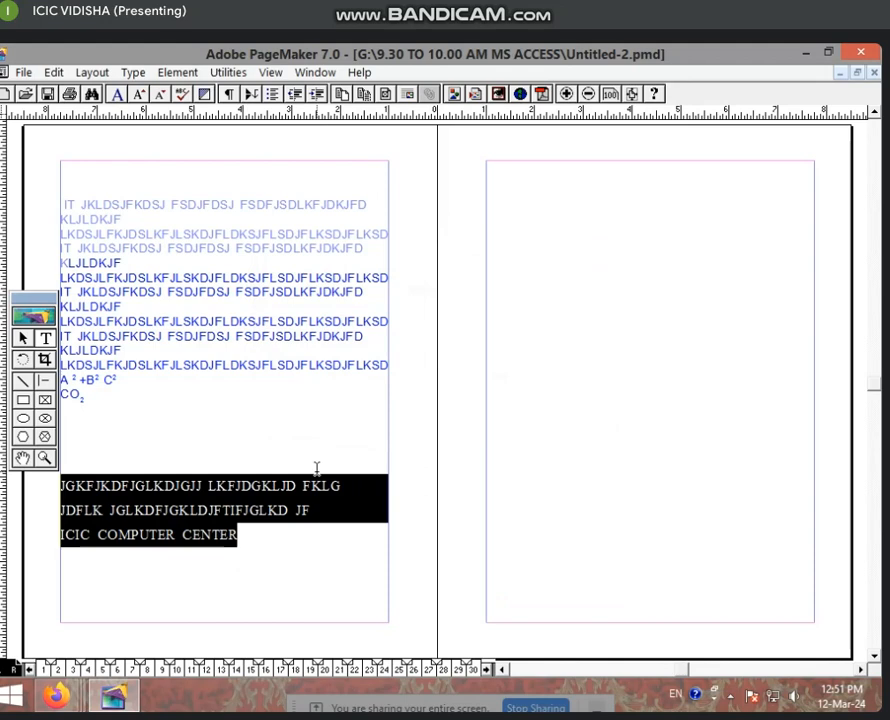
# Set the track of the three black lines to Very tight and deselect the text.
pyautogui.hotkey('ctrl', 't')
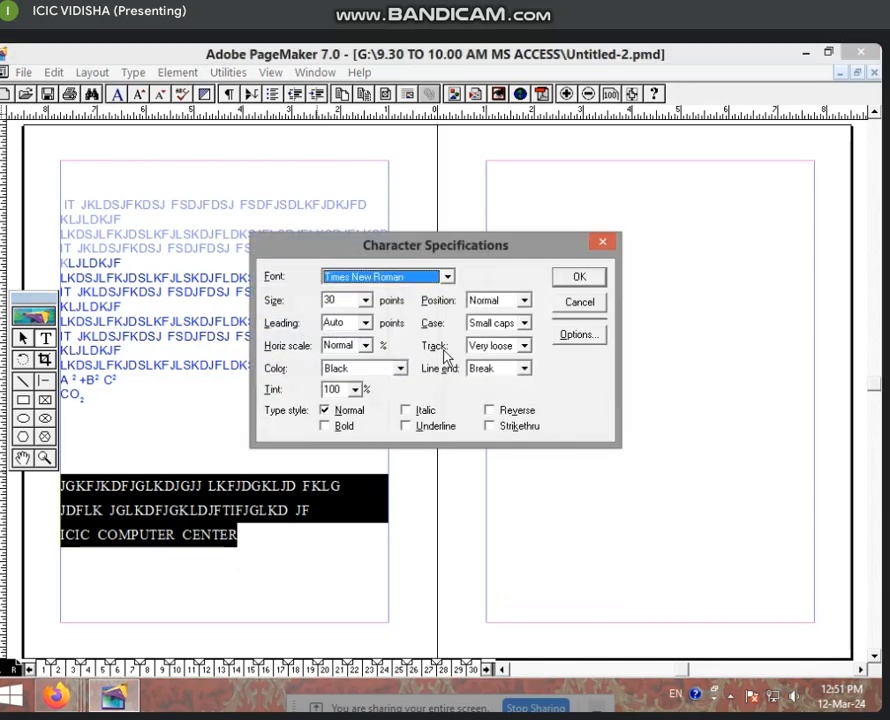
pyautogui.click(524, 346)
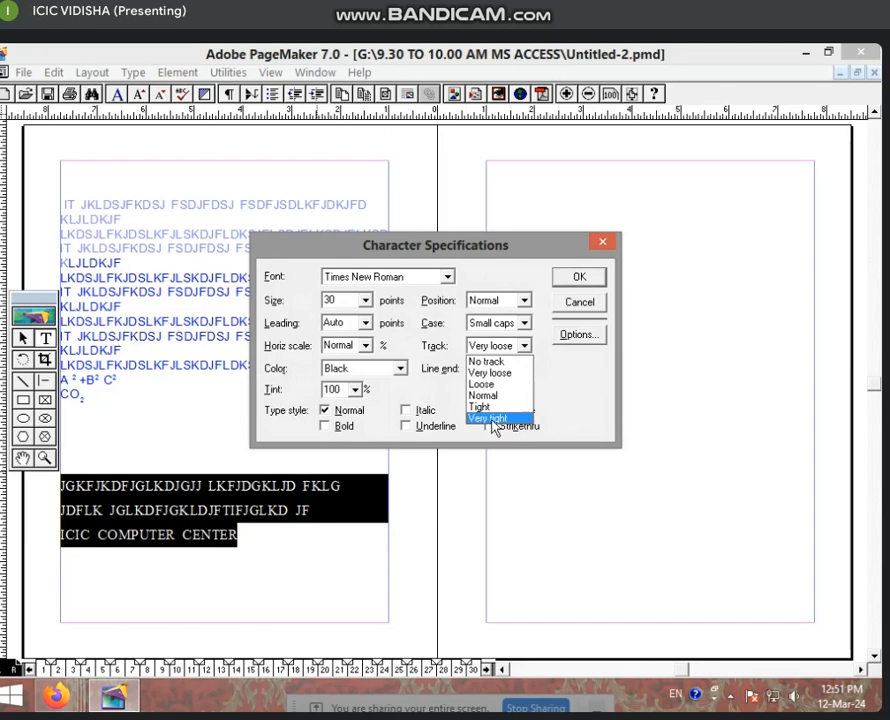
pyautogui.click(492, 421)
pyautogui.click(578, 278)
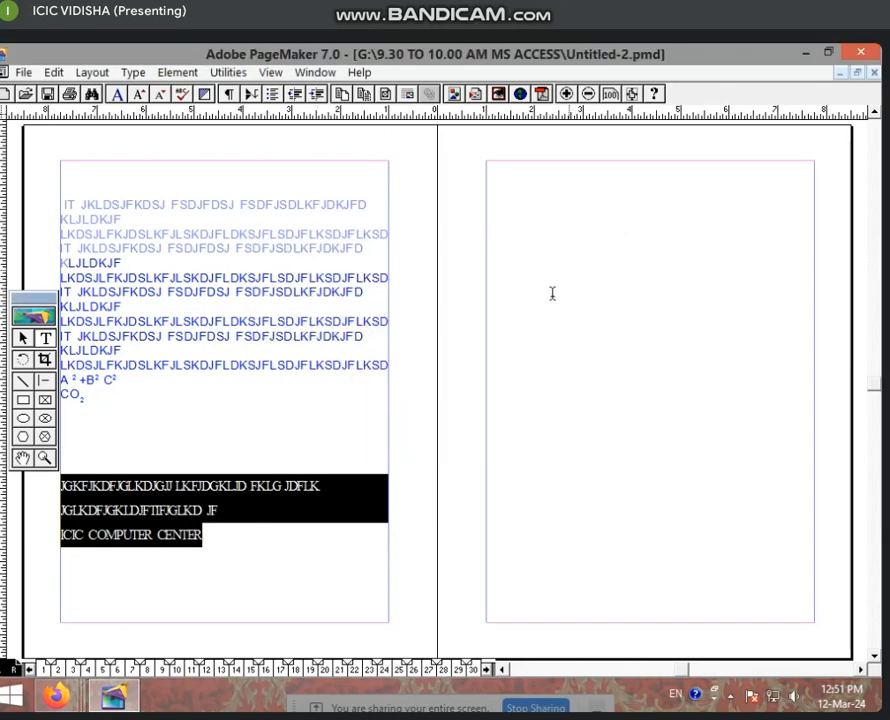
pyautogui.click(278, 489)
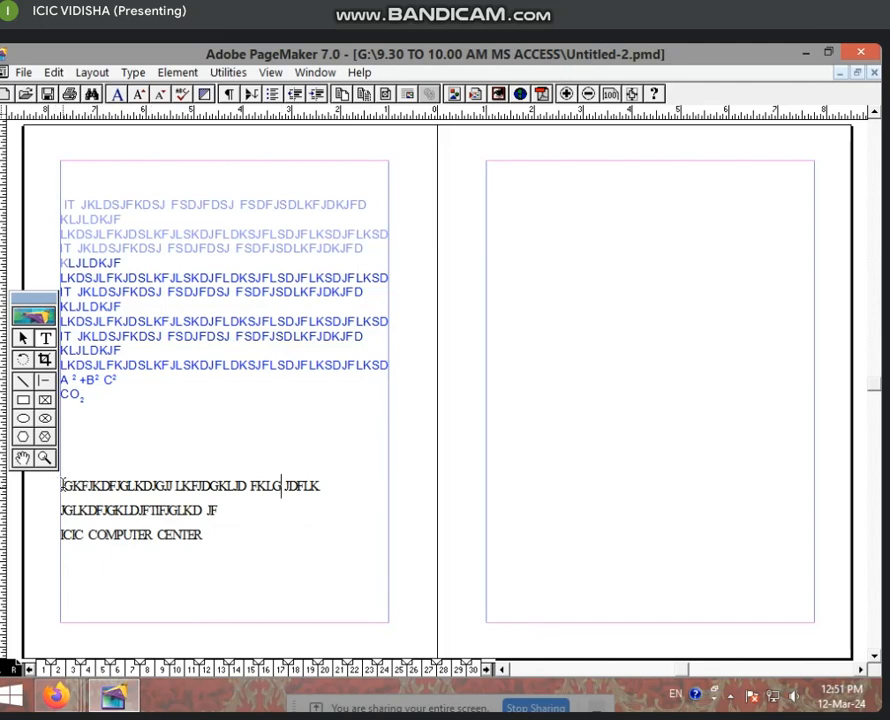
# Reselect the black text from its first line through ICIC COMPUTER CENTER and set its track to Normal.
pyautogui.moveTo(62, 486); pyautogui.dragTo(200, 535)
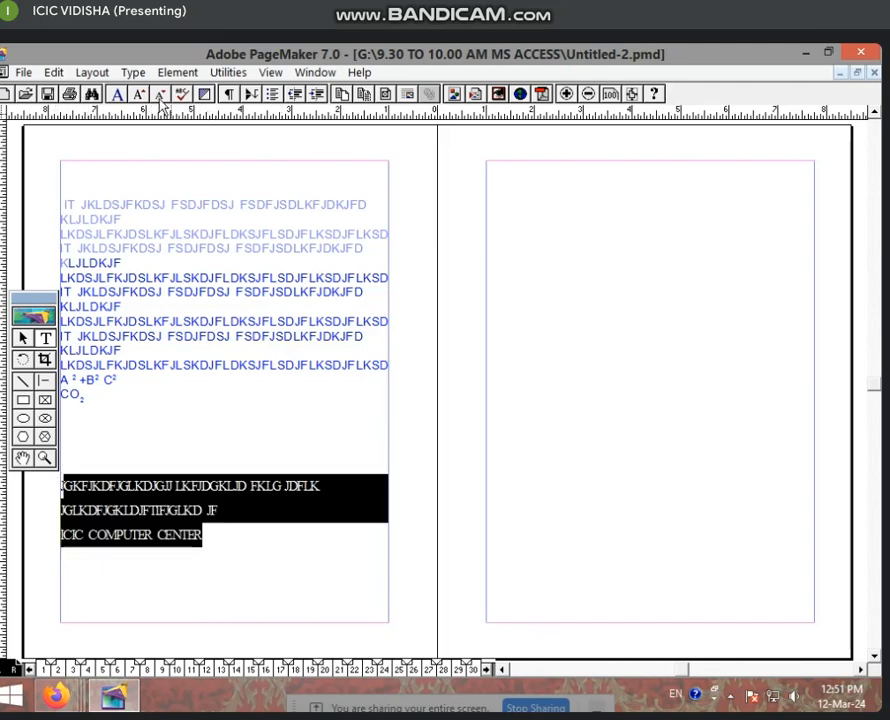
pyautogui.click(117, 93)
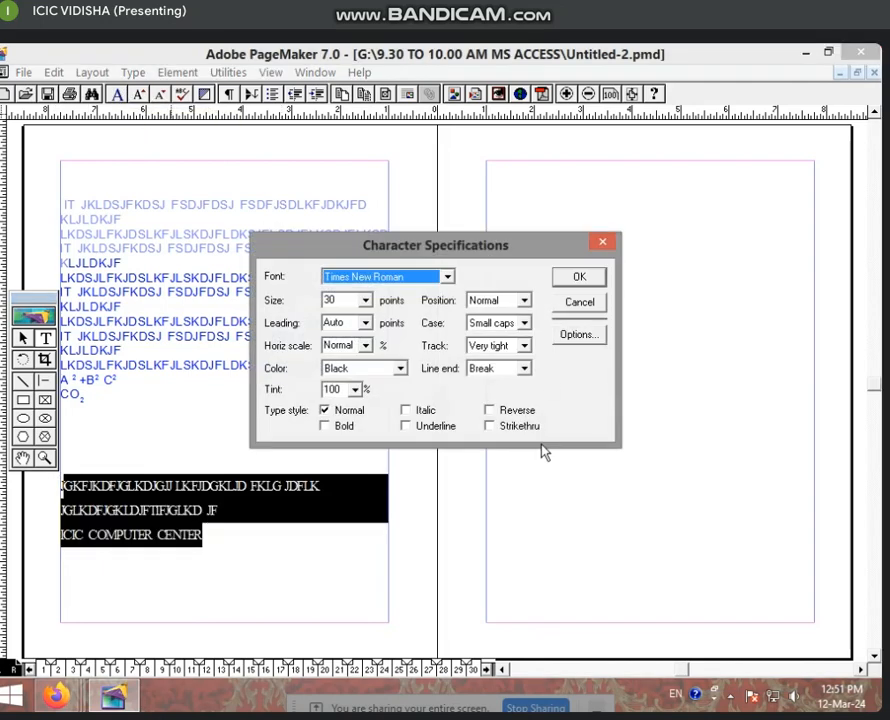
pyautogui.click(524, 345)
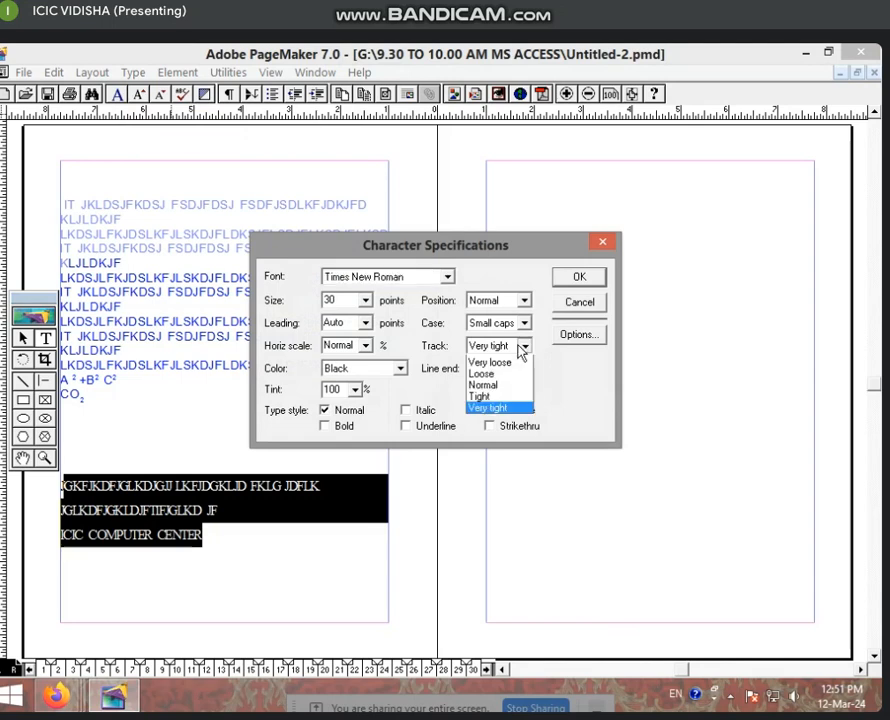
pyautogui.click(510, 396)
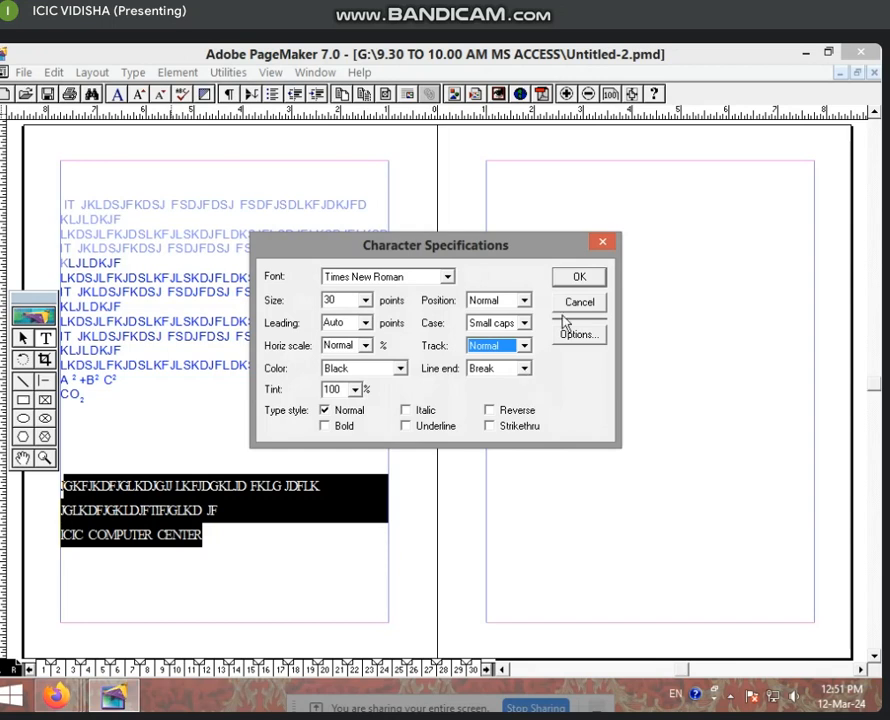
pyautogui.click(596, 279)
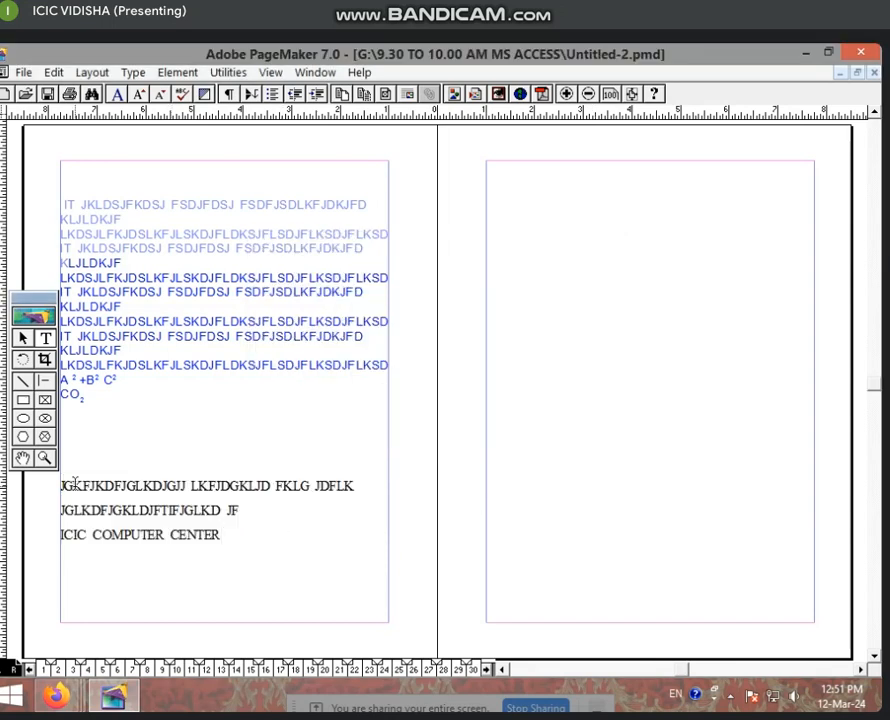
# Select the black text from its first line through ICIC COMPUTER CENTER and set its line end to No break.
pyautogui.moveTo(60, 482); pyautogui.dragTo(242, 545)
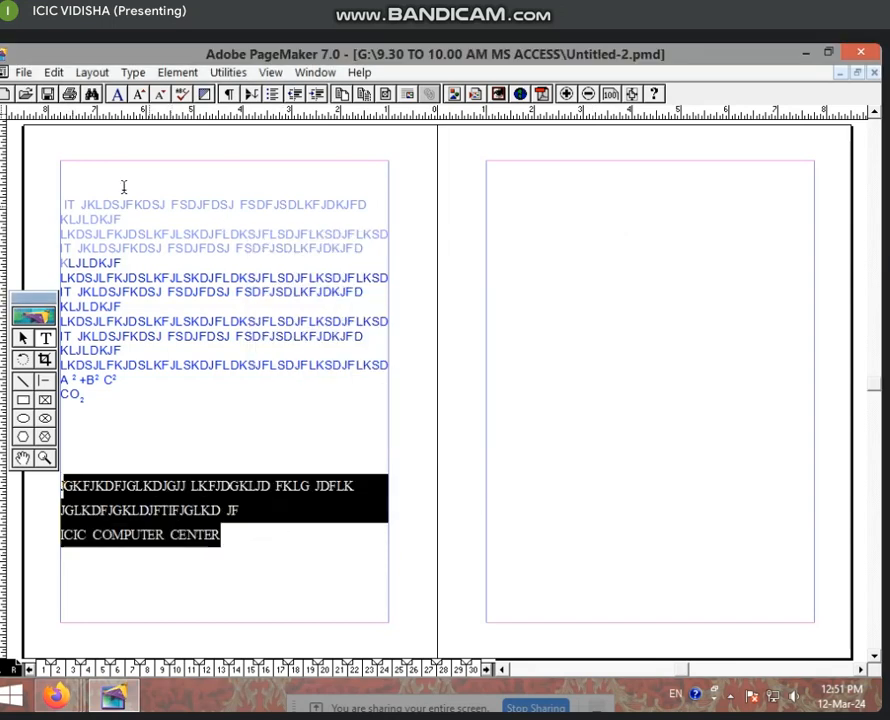
pyautogui.click(117, 95)
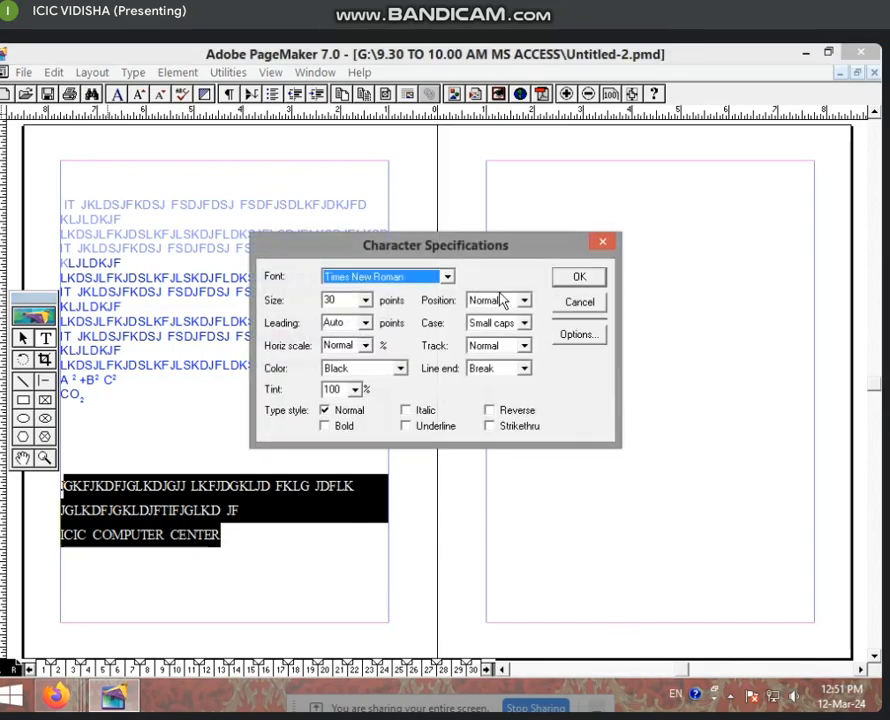
pyautogui.click(524, 369)
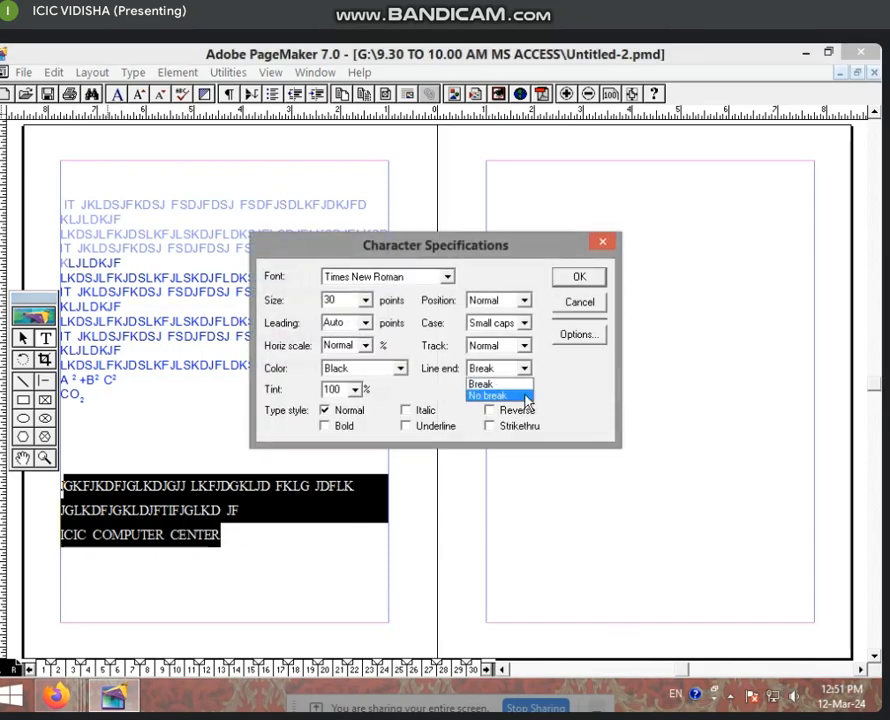
pyautogui.click(526, 396)
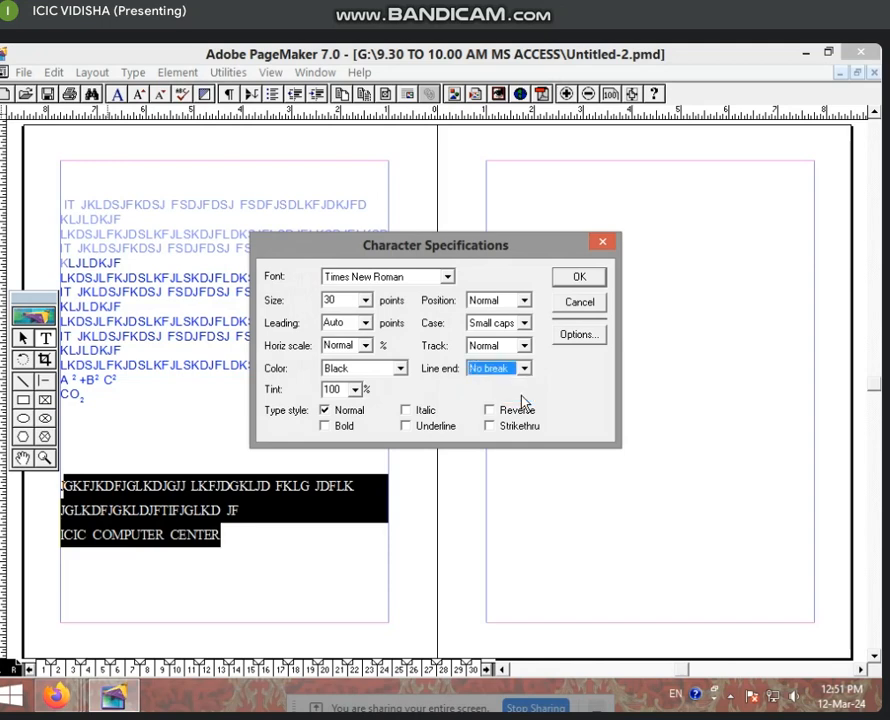
pyautogui.click(586, 280)
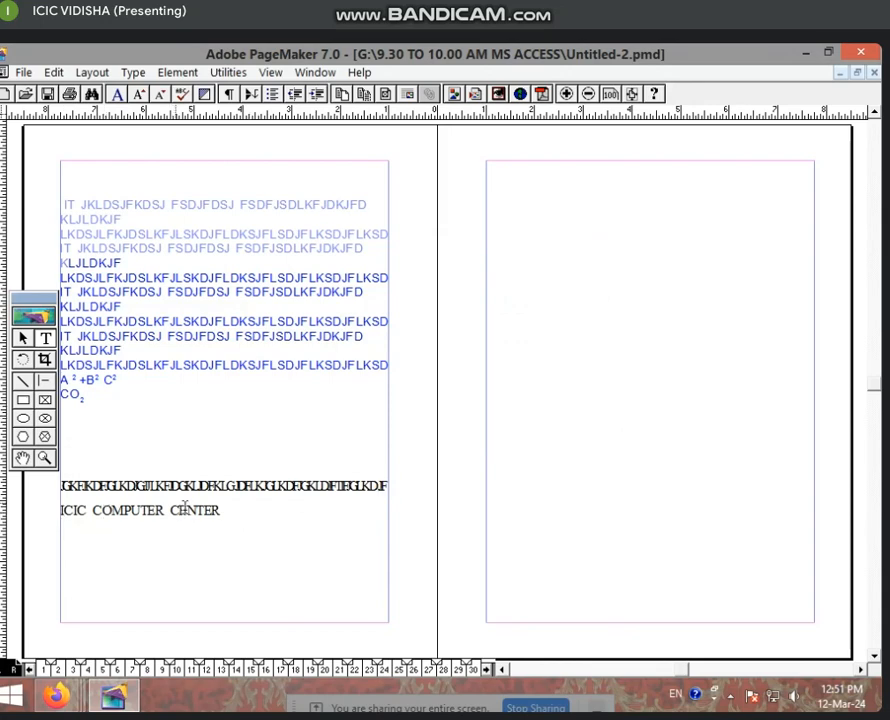
# Add a new paragraph below ICIC COMPUTER CENTER with a long run of filler text beginning "JF DLSKJF LKSDJKLDJFLKSDJ LFKJDSLKF".
pyautogui.click(252, 512)
pyautogui.press('Return')
pyautogui.write('JF DLSKJF LKSDJKLDJFLKSDJ LFKJDSLKF JSD')
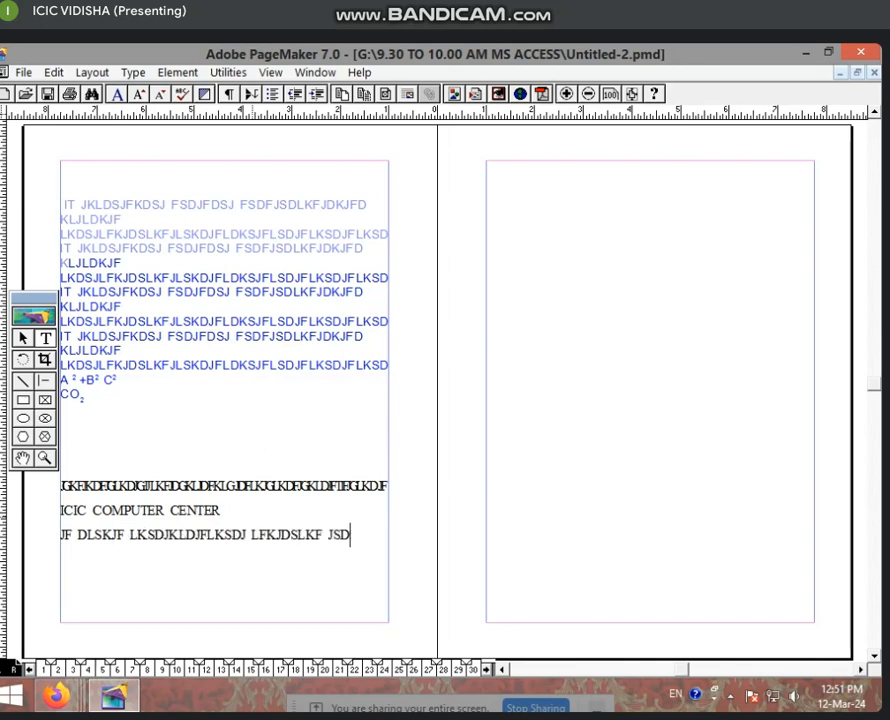
pyautogui.write('JFLKSDJFLKJSDLKFJSDLKJFSDKFJKLSDJFLKSDJFLKSDJLKFJSDLK')
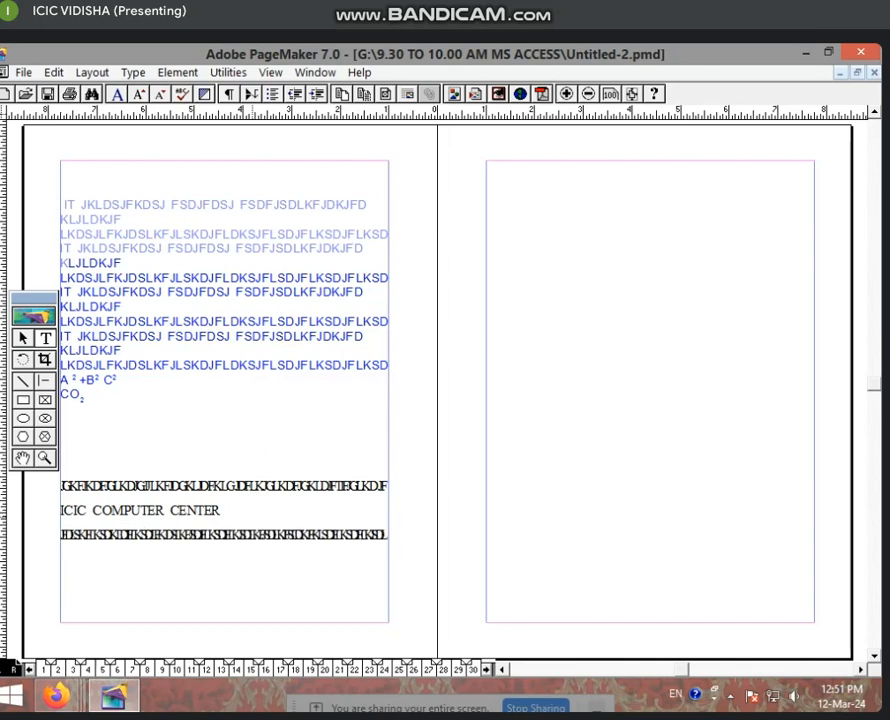
pyautogui.write('JDLFKJDS')
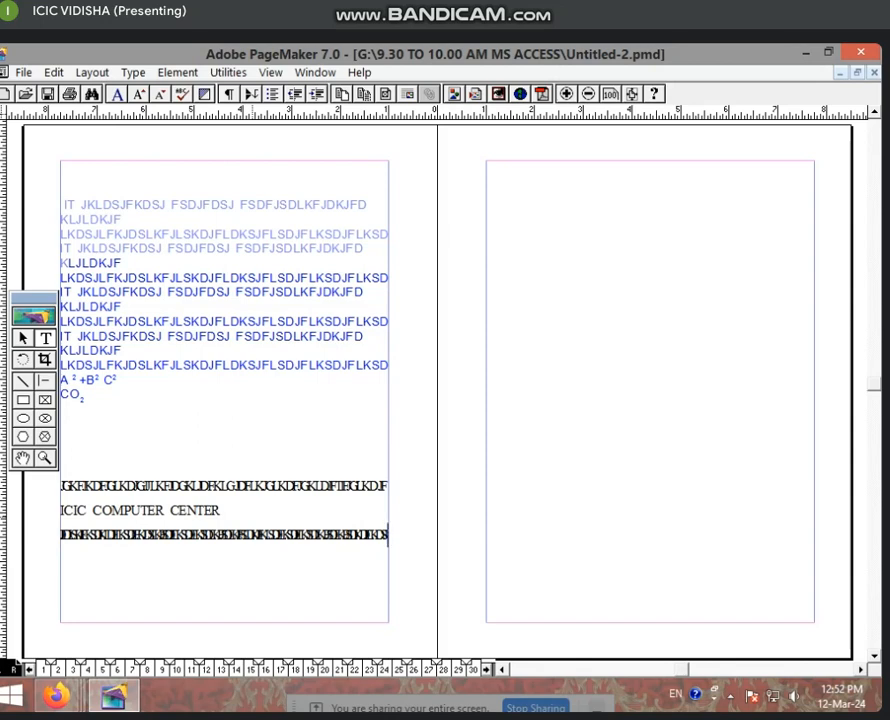
# Select the crammed filler line below ICIC COMPUTER CENTER and set its line end to Break.
pyautogui.doubleClick(183, 537)
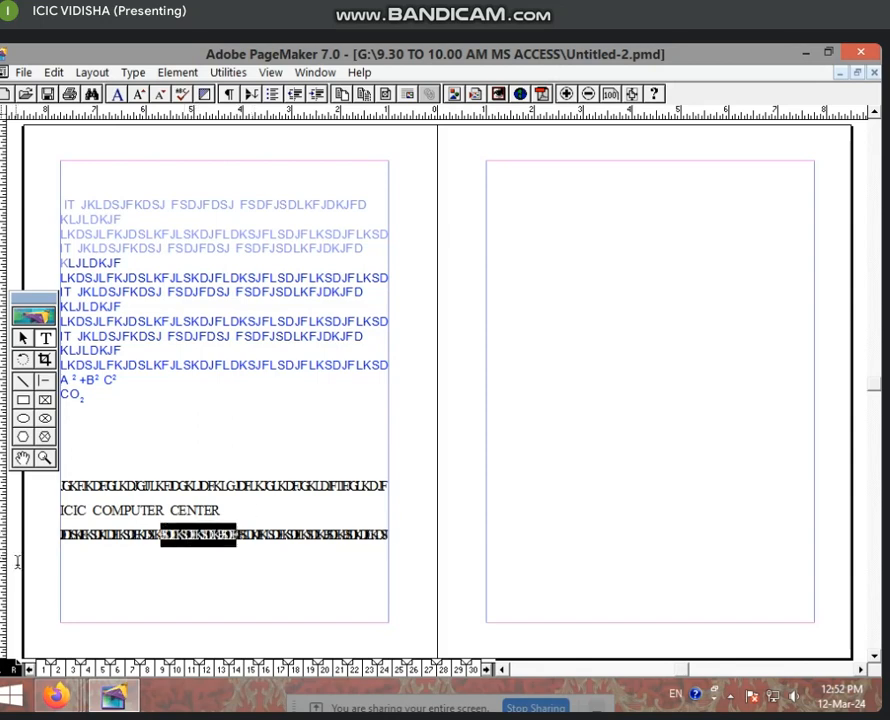
pyautogui.moveTo(54, 536); pyautogui.dragTo(401, 527)
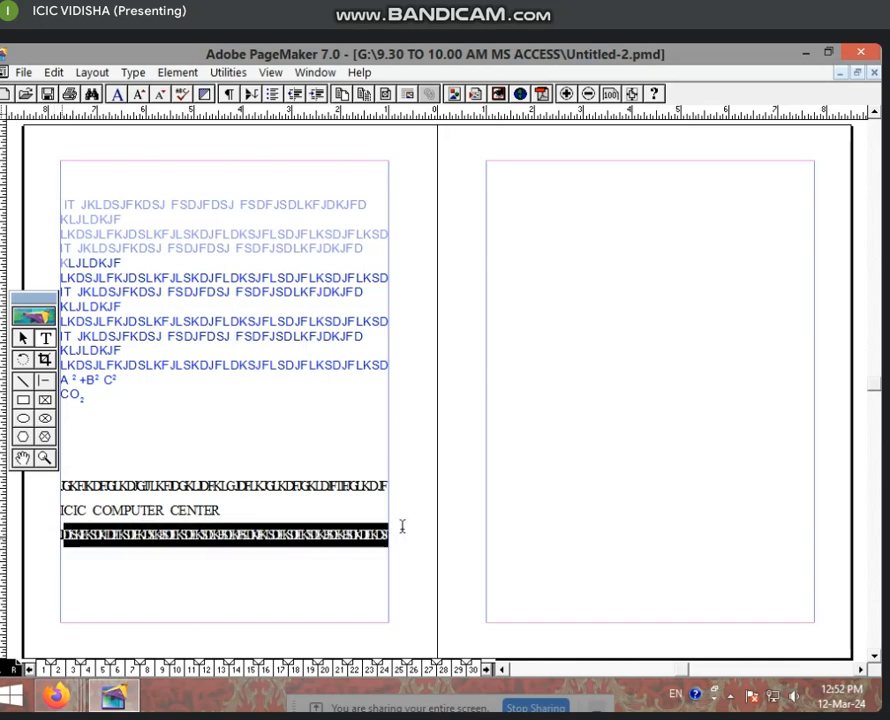
pyautogui.click(117, 93)
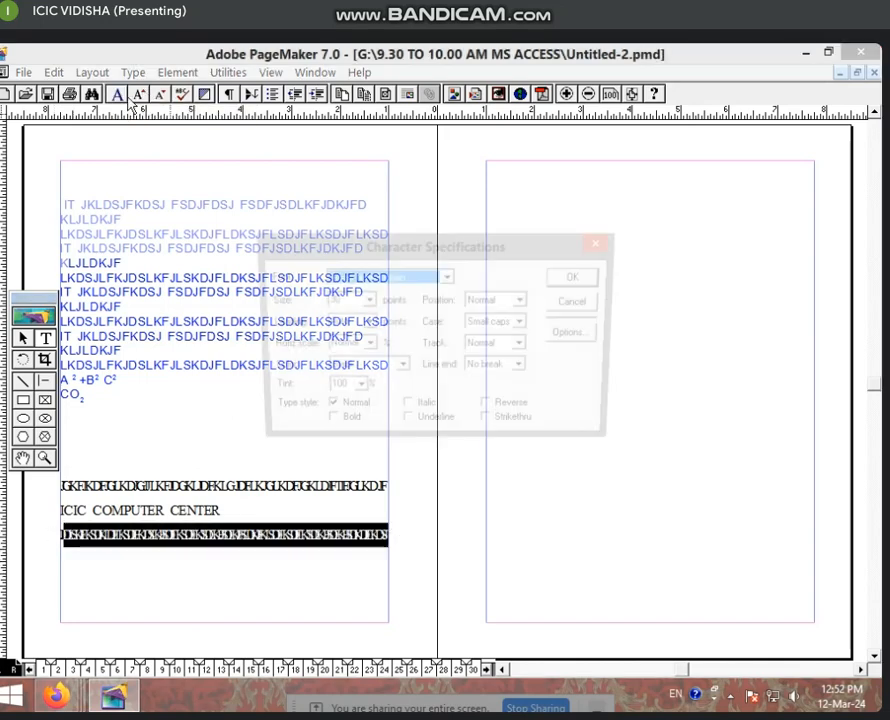
pyautogui.click(523, 368)
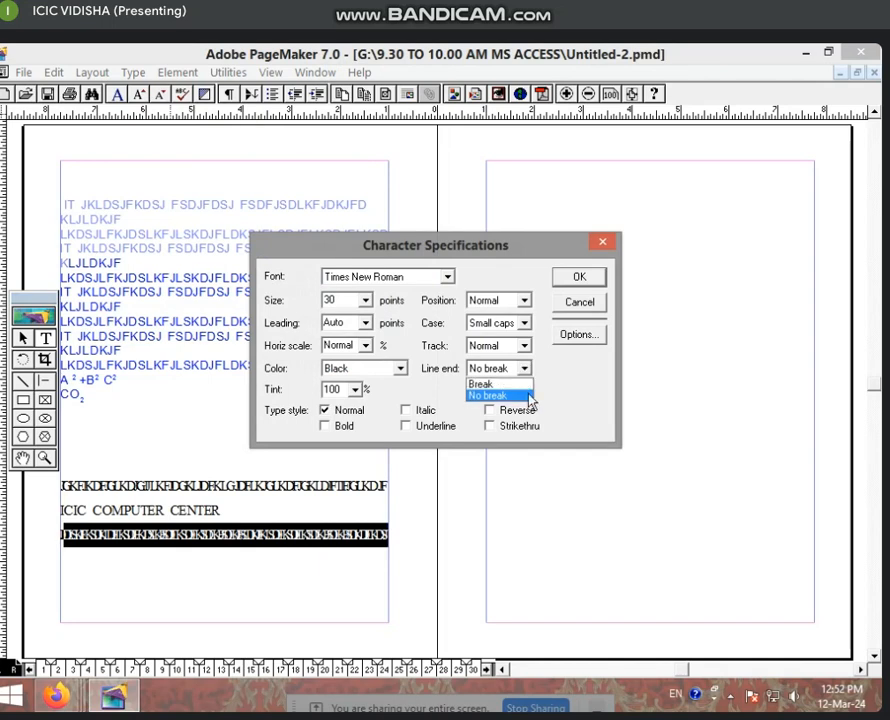
pyautogui.click(490, 385)
pyautogui.click(575, 282)
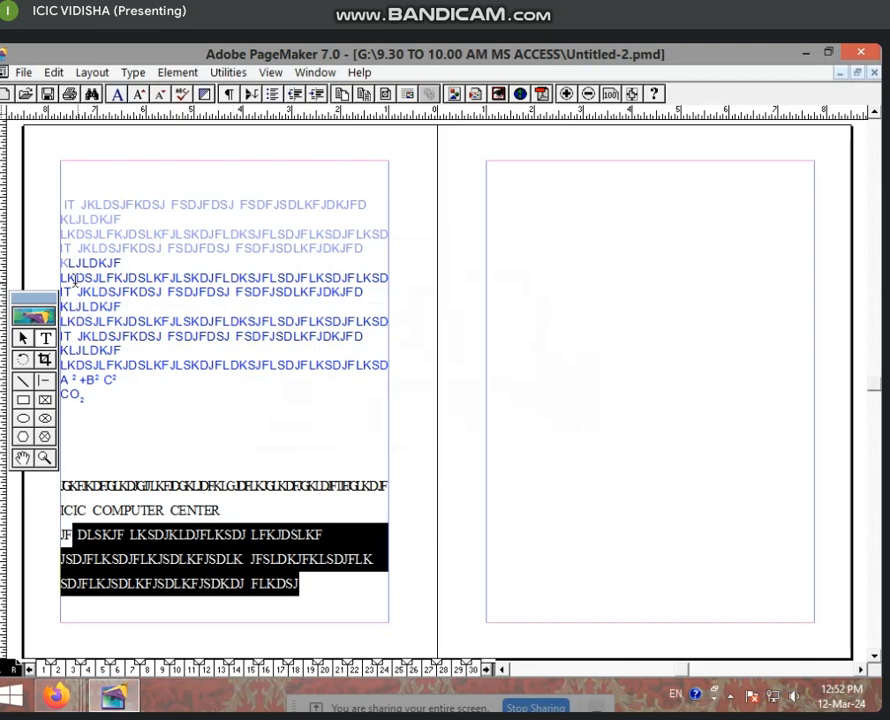
# Set the line end to No break for the dark blue text from LJLDKJF through CO₂.
pyautogui.moveTo(70, 265); pyautogui.dragTo(194, 406)
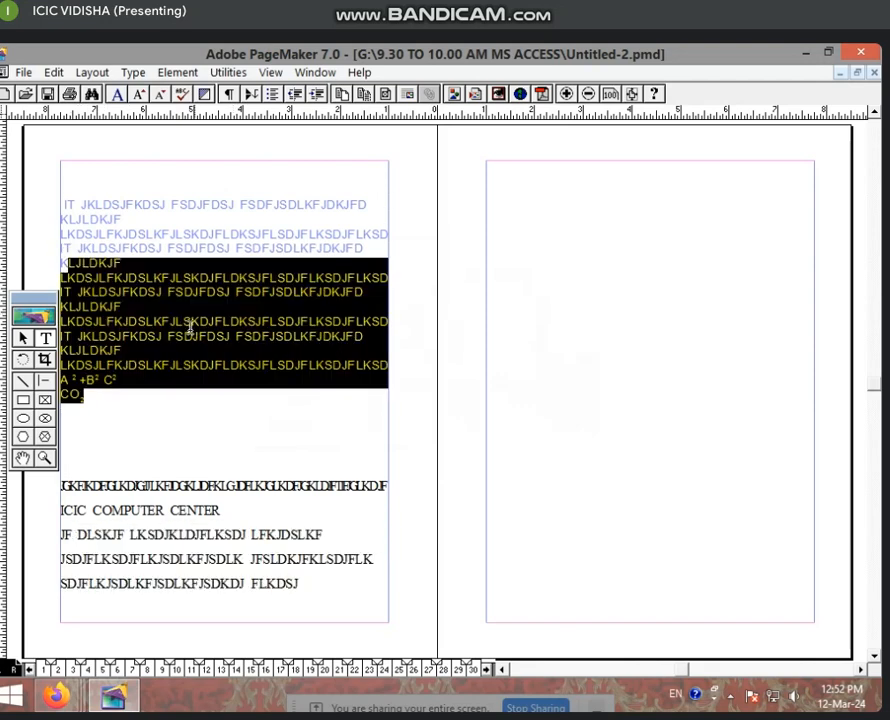
pyautogui.hotkey('ctrl', 't')
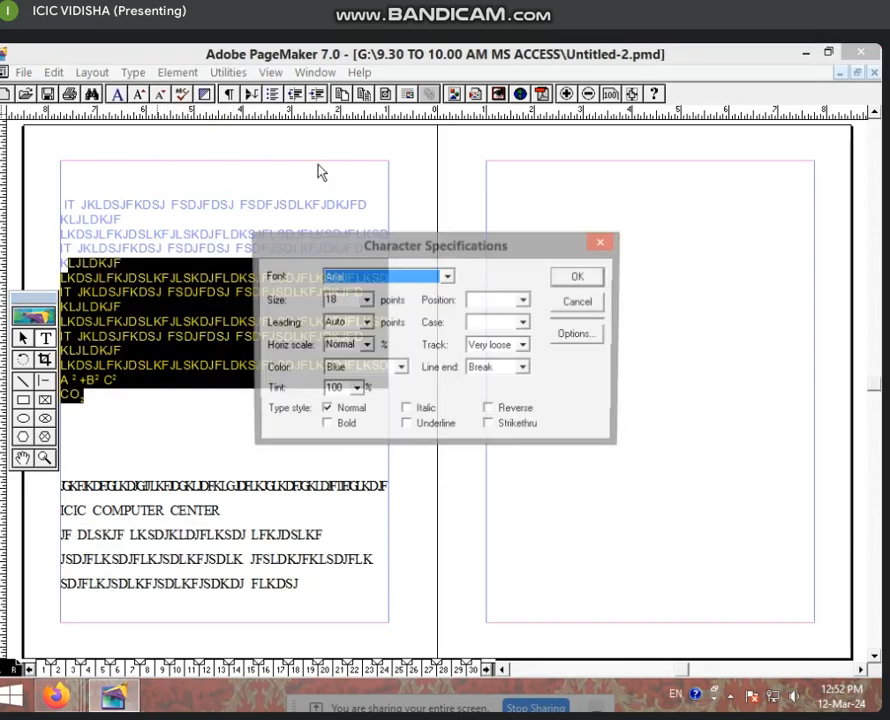
pyautogui.click(523, 368)
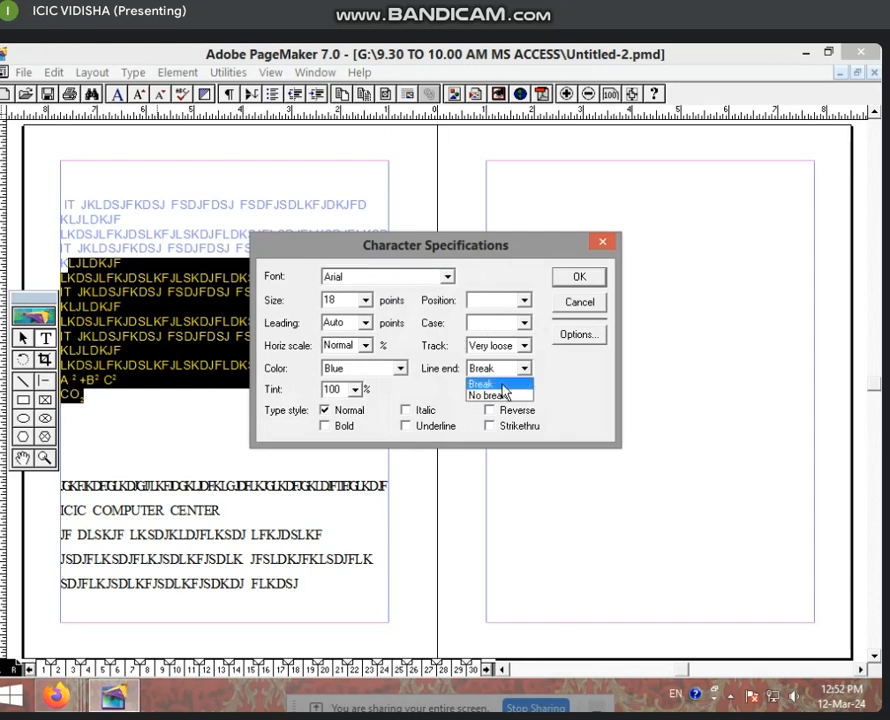
pyautogui.click(503, 396)
pyautogui.click(596, 277)
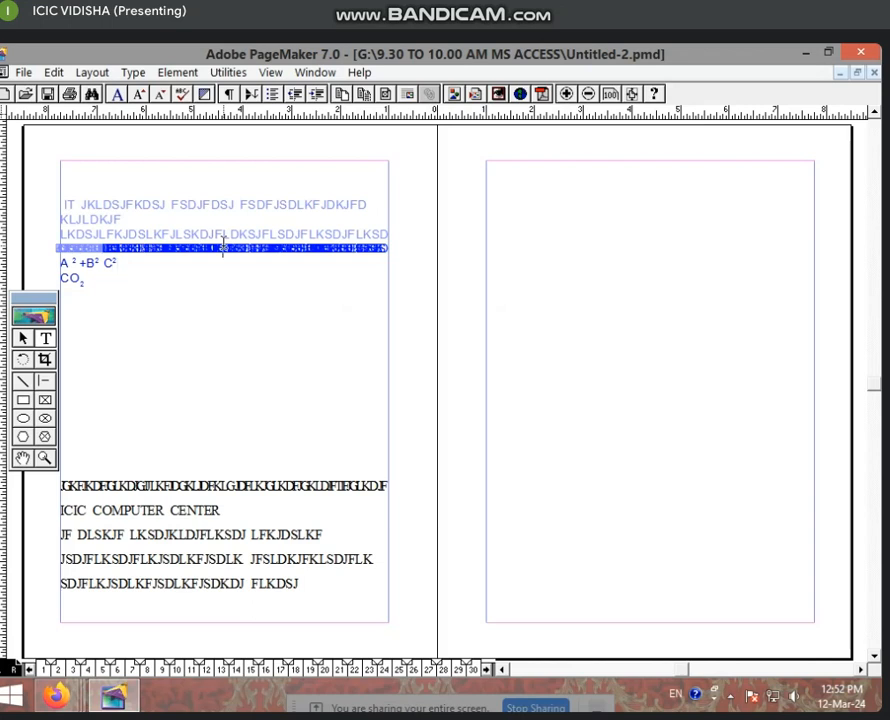
# Select the whole blue paragraph above the A² +B² C² line, set its line end to Break and deselect it.
pyautogui.tripleClick(224, 243)
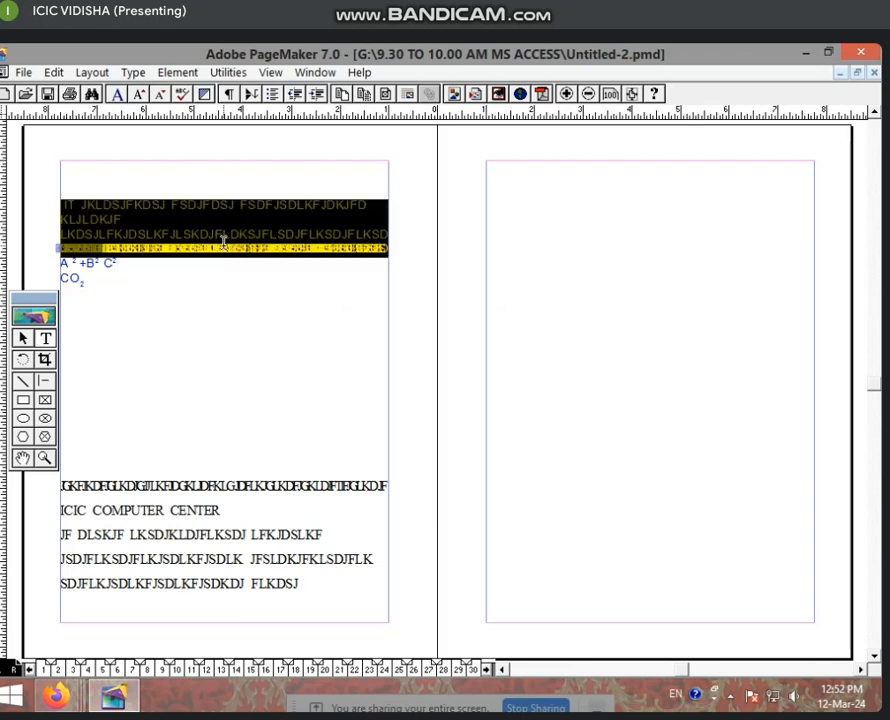
pyautogui.click(119, 94)
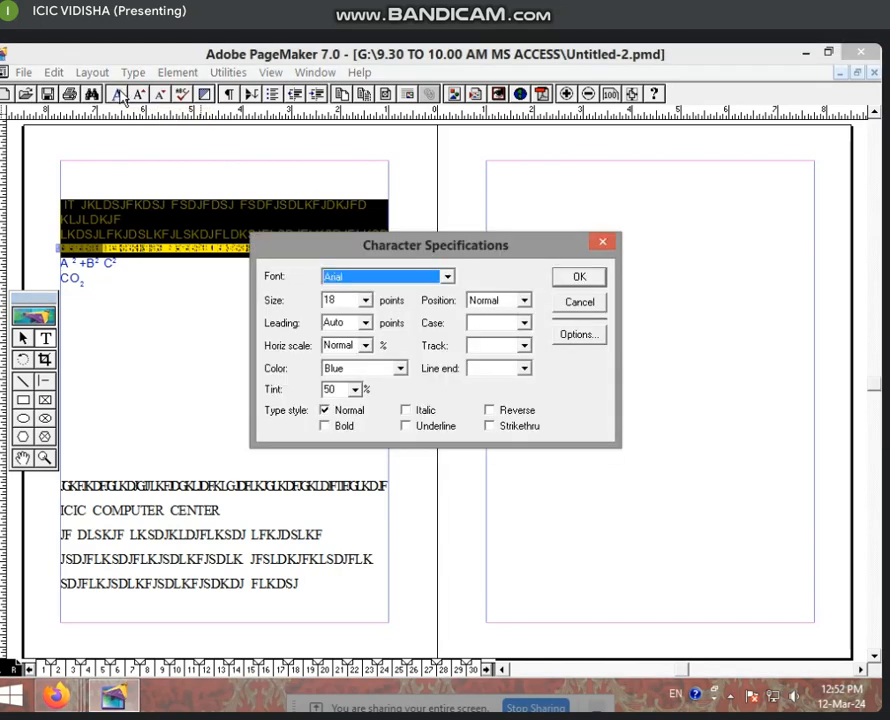
pyautogui.click(524, 369)
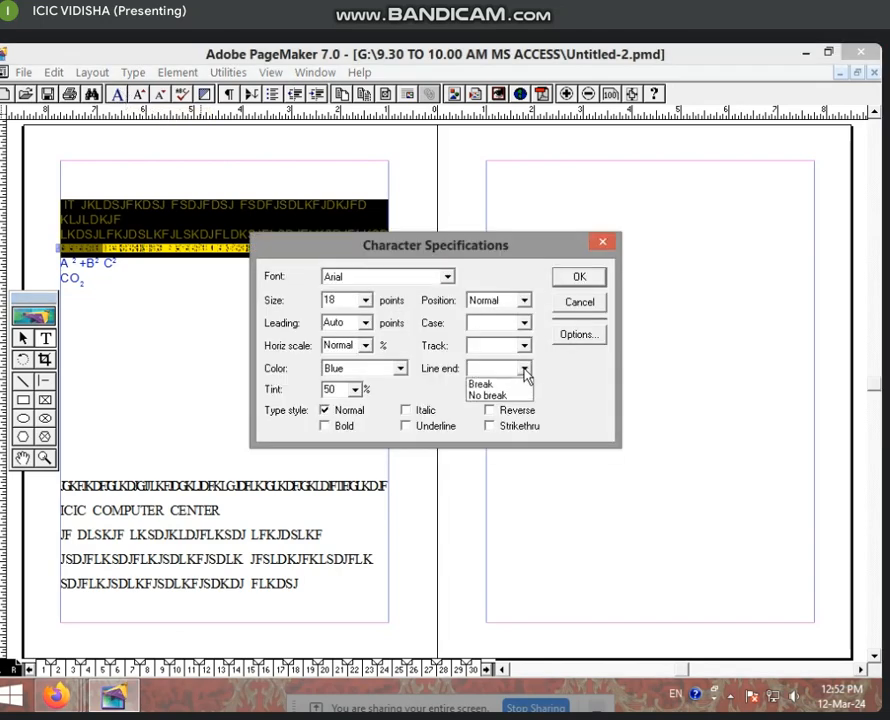
pyautogui.click(514, 385)
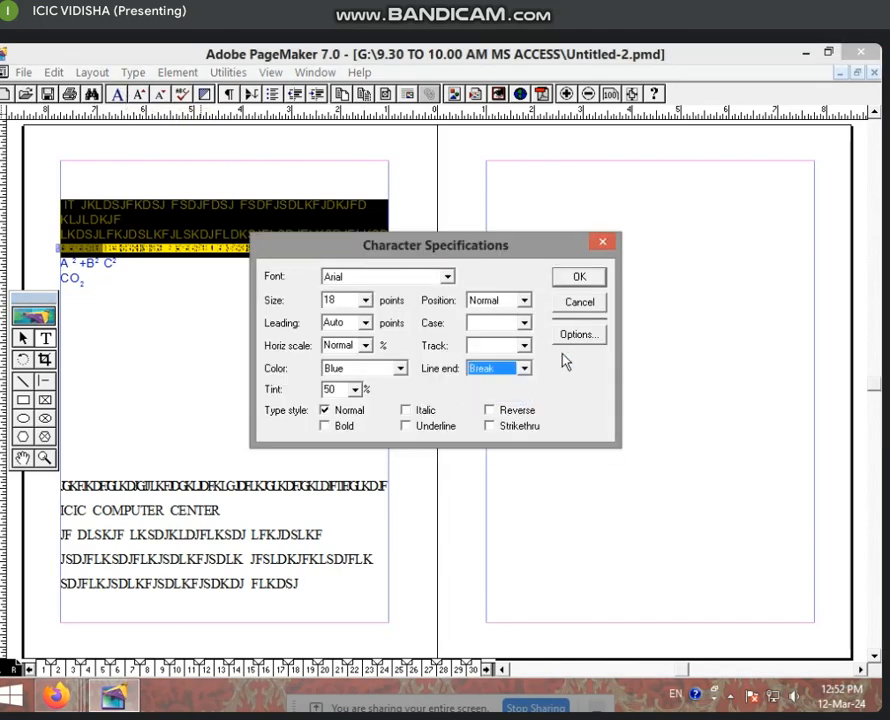
pyautogui.click(580, 277)
pyautogui.click(283, 297)
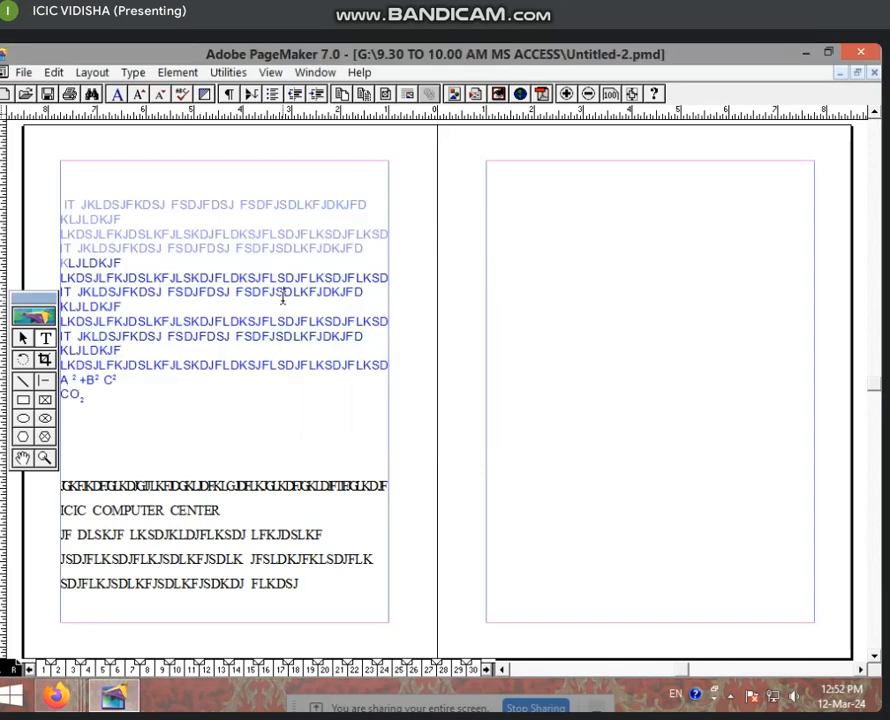
# Fill the empty space between the CO₂ line and the black text block with about two and a half lines of lowercase filler text.
pyautogui.click(201, 443)
pyautogui.write('kdfjdgkdfjglkdjglkjdlgkjdlkfjgldkfjglkdjgkdjfglkdjflgkdjfgldkjfgdkjg')
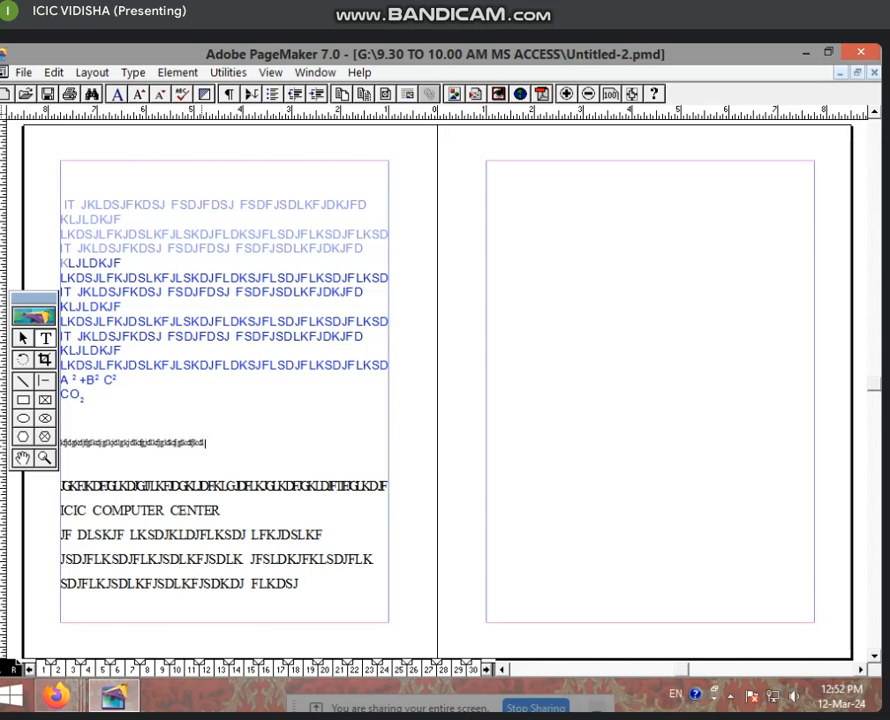
pyautogui.write('dlfkgjdlkfjgldkjfglkdjfglkdjfgldkjfgldkjg')
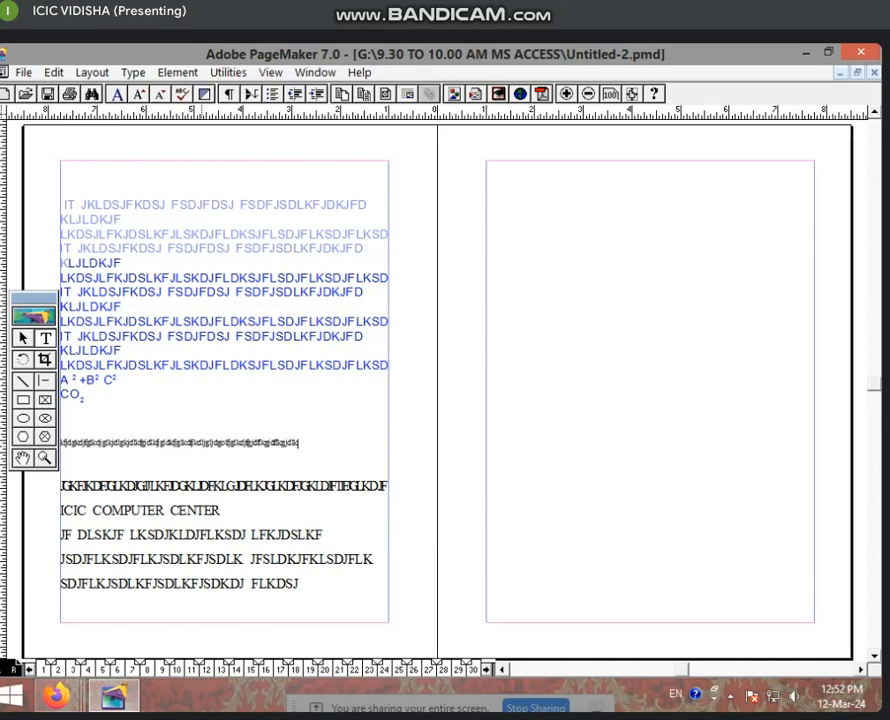
pyautogui.write('dlkfjgldkjfglkdjfg')
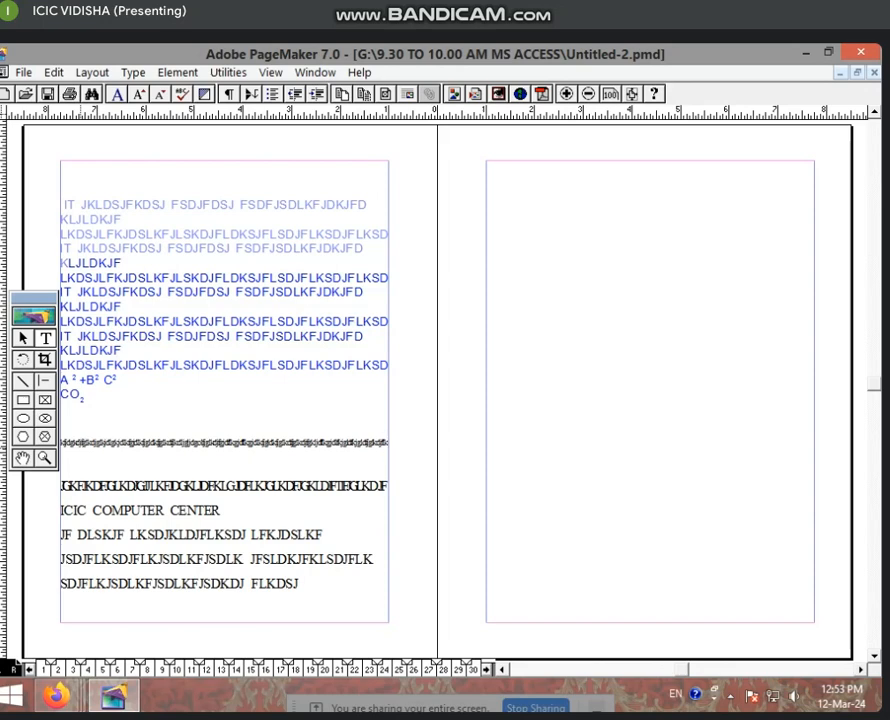
pyautogui.write('jdfjksjdfhgjkdfhgjkhd')
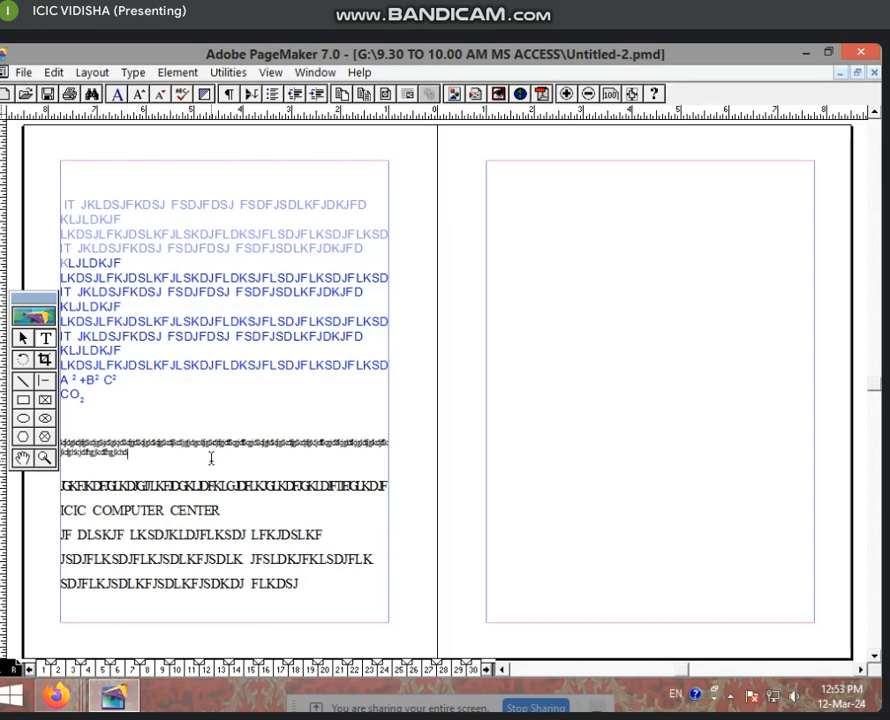
pyautogui.write('jkdfhgjkdhgjkhgjkdfhd')
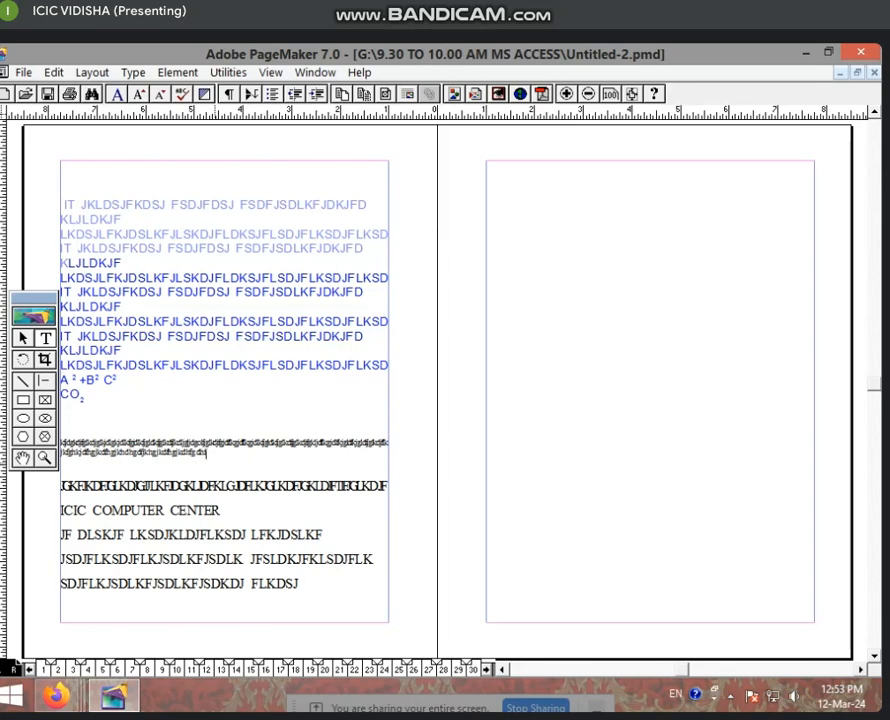
pyautogui.write('jkdfhgjkdhgjkdhgjkdhgjkdfhgjkdhfgjkhdgjkdhgjkdfhgjk ghdfkgjh gjk')
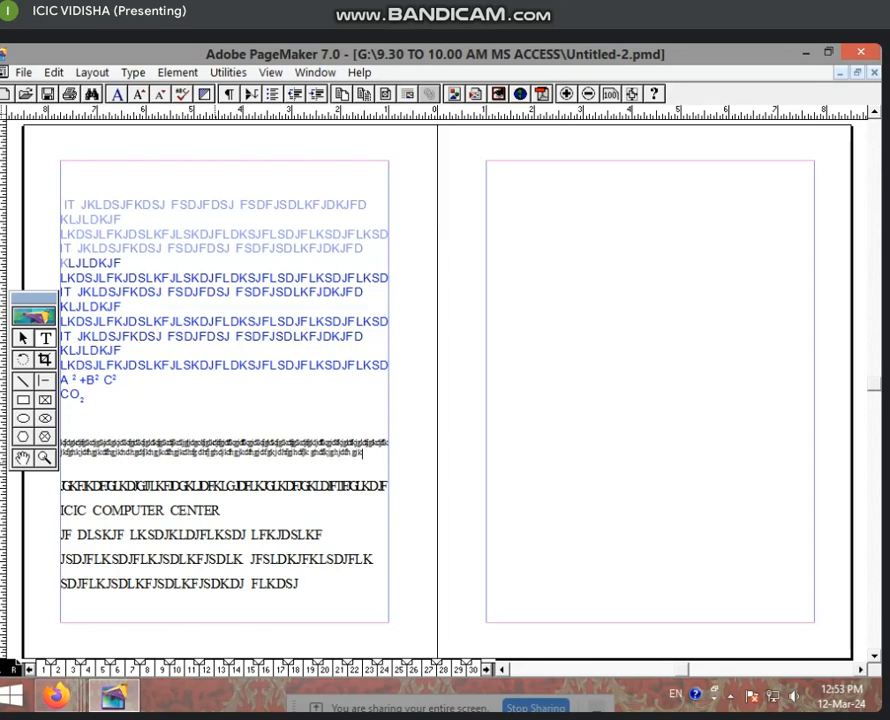
pyautogui.write('dhgjkdfgj')
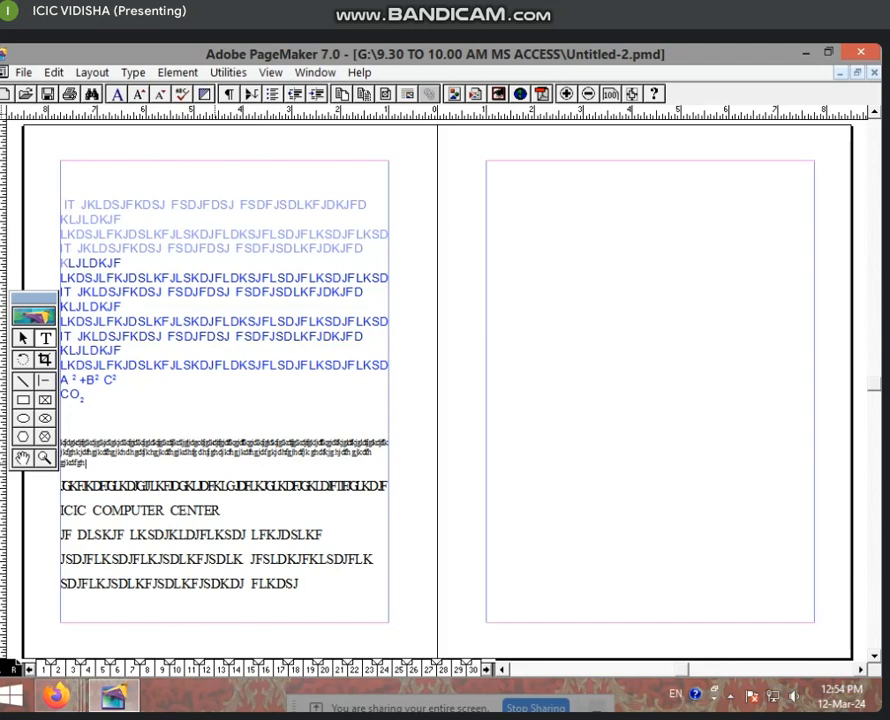
pyautogui.write('ghjh')
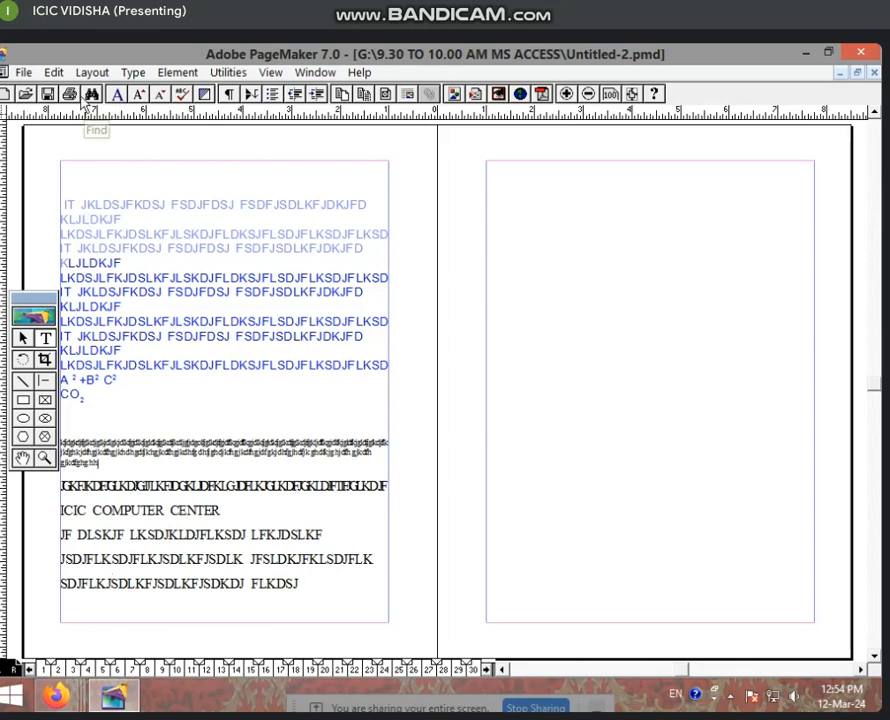
pyautogui.click(117, 93)
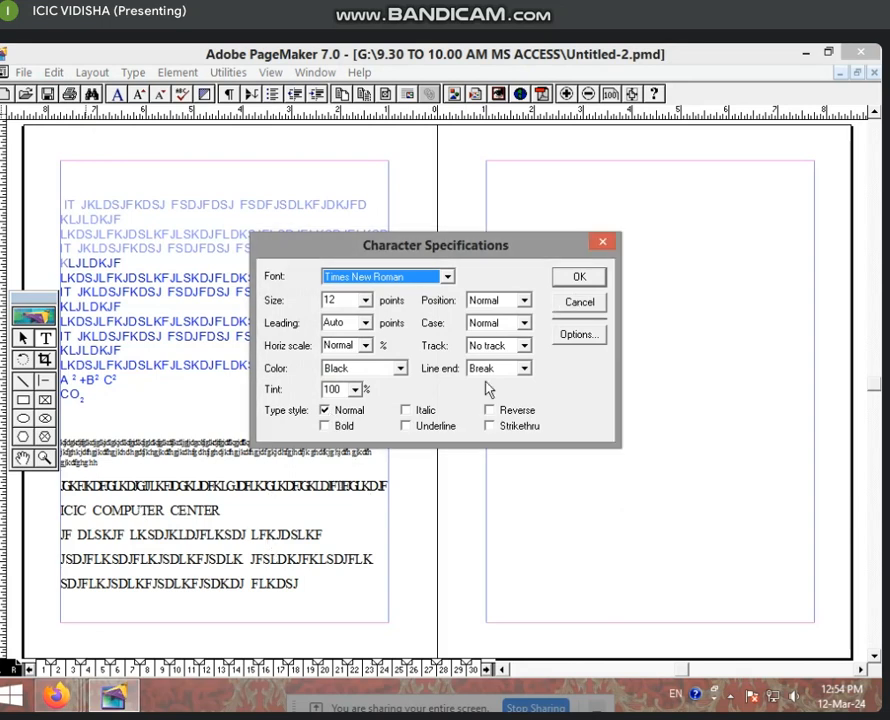
pyautogui.click(326, 428)
pyautogui.click(406, 411)
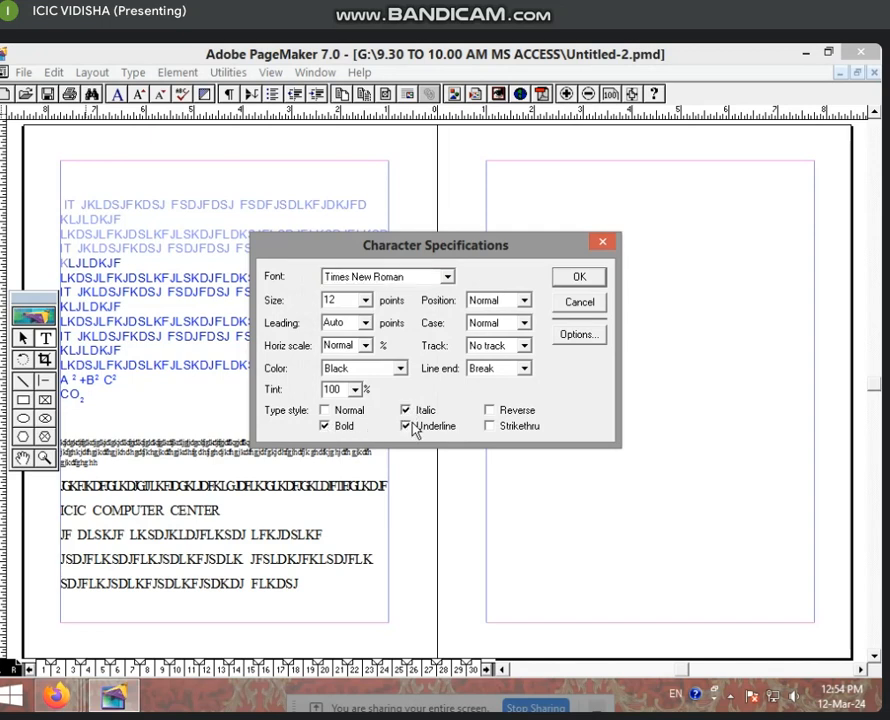
pyautogui.click(581, 303)
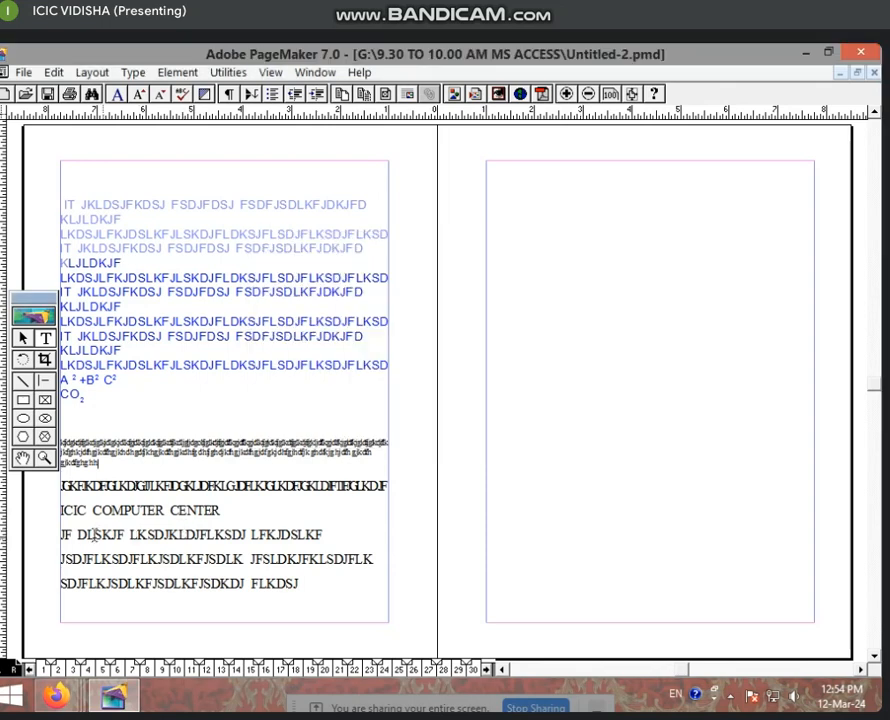
# Apply the Bold, Italic and Underline type styles to the three black filler lines below ICIC COMPUTER CENTER, then deselect them.
pyautogui.moveTo(92, 535); pyautogui.dragTo(314, 588)
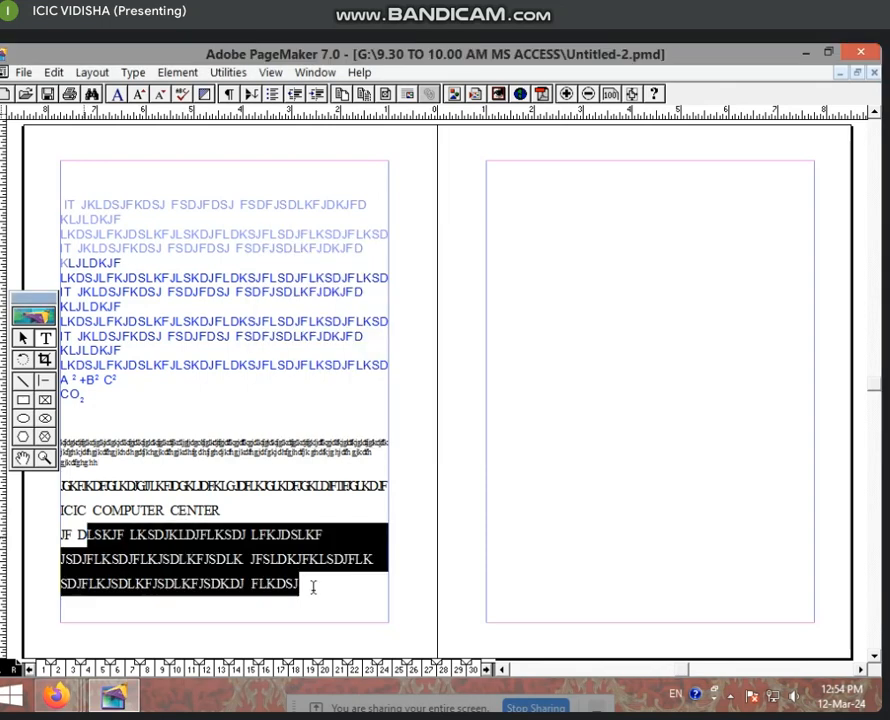
pyautogui.click(118, 93)
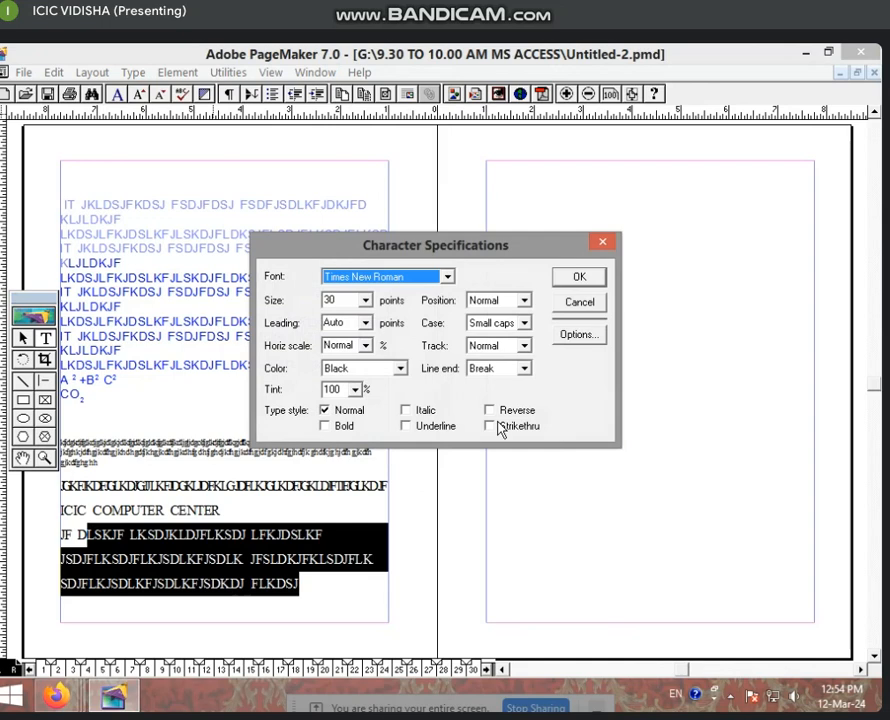
pyautogui.click(345, 428)
pyautogui.click(405, 410)
pyautogui.click(414, 428)
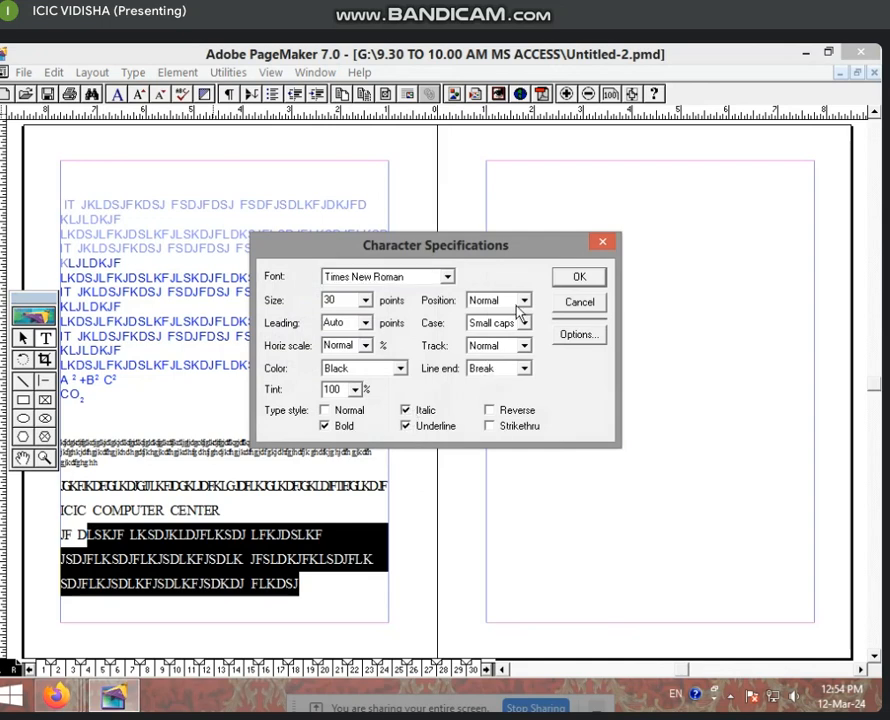
pyautogui.click(578, 277)
pyautogui.click(380, 560)
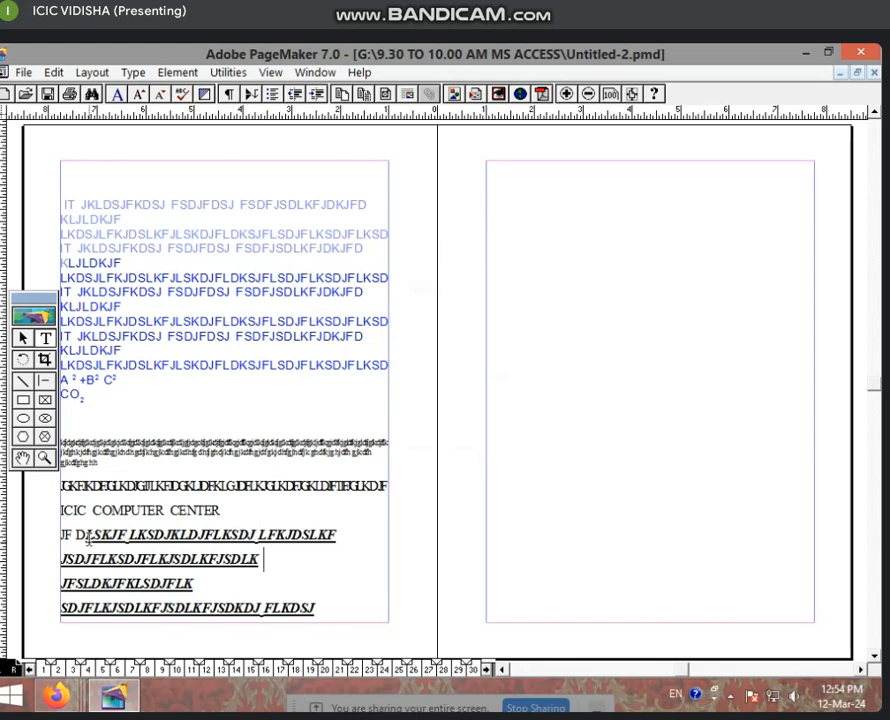
# Reset the bold italic underlined lines below ICIC COMPUTER CENTER to Normal, apply Strikethru instead and deselect them.
pyautogui.moveTo(86, 535); pyautogui.dragTo(354, 608)
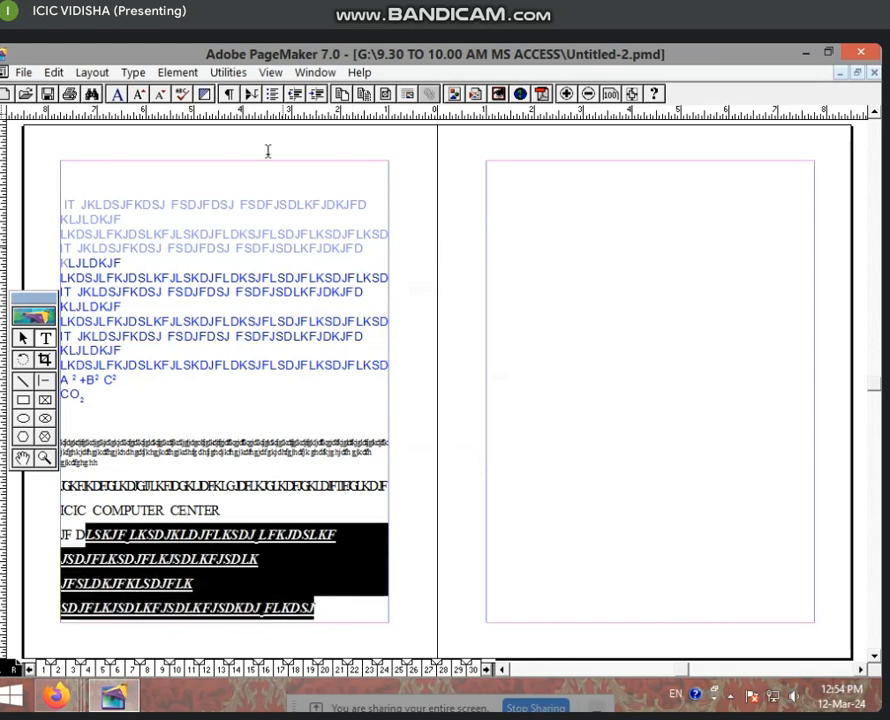
pyautogui.click(117, 93)
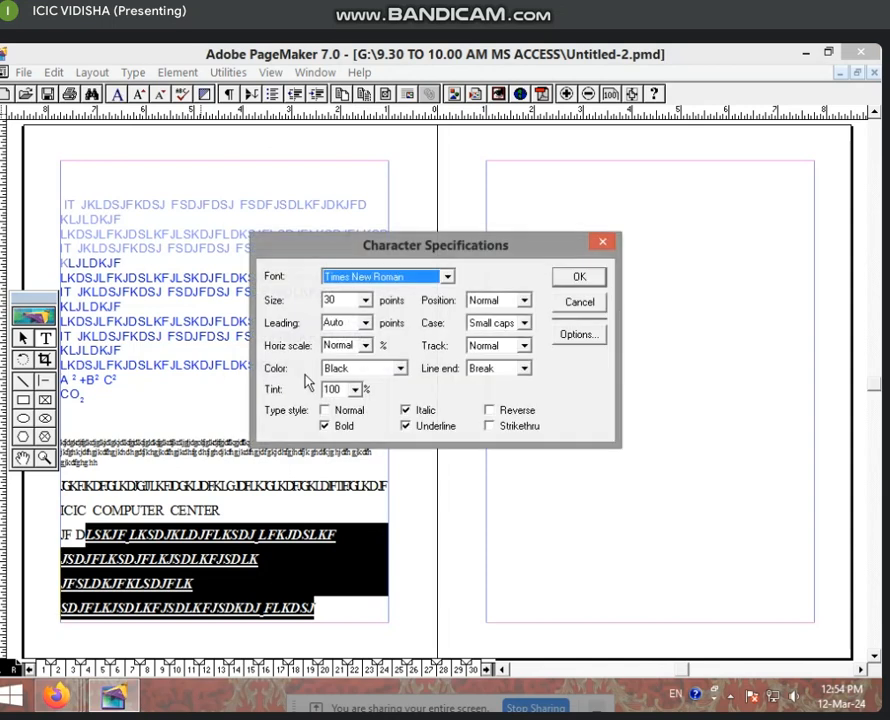
pyautogui.click(325, 410)
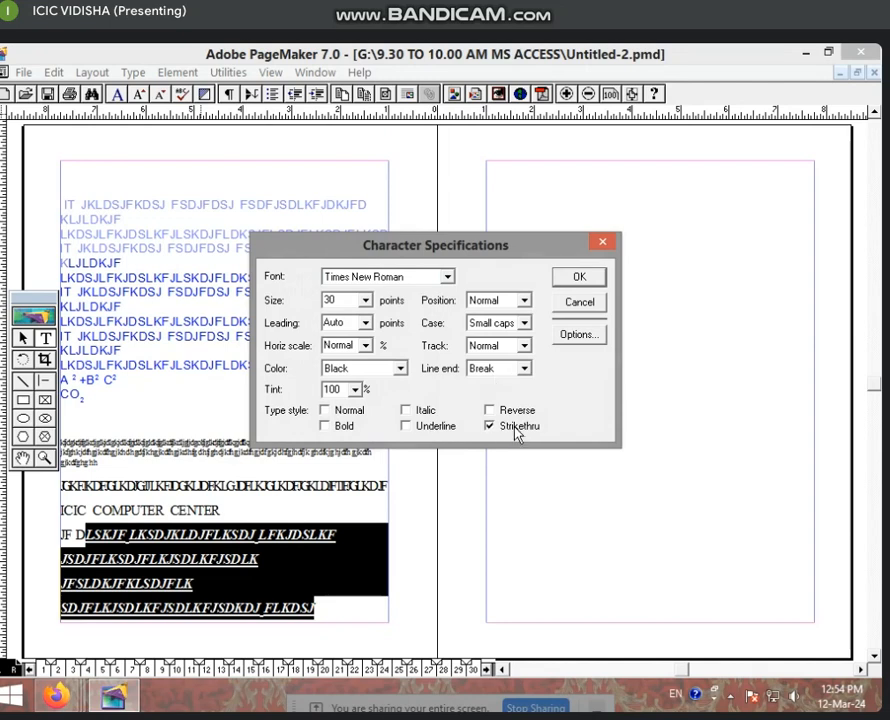
pyautogui.click(577, 278)
pyautogui.click(216, 560)
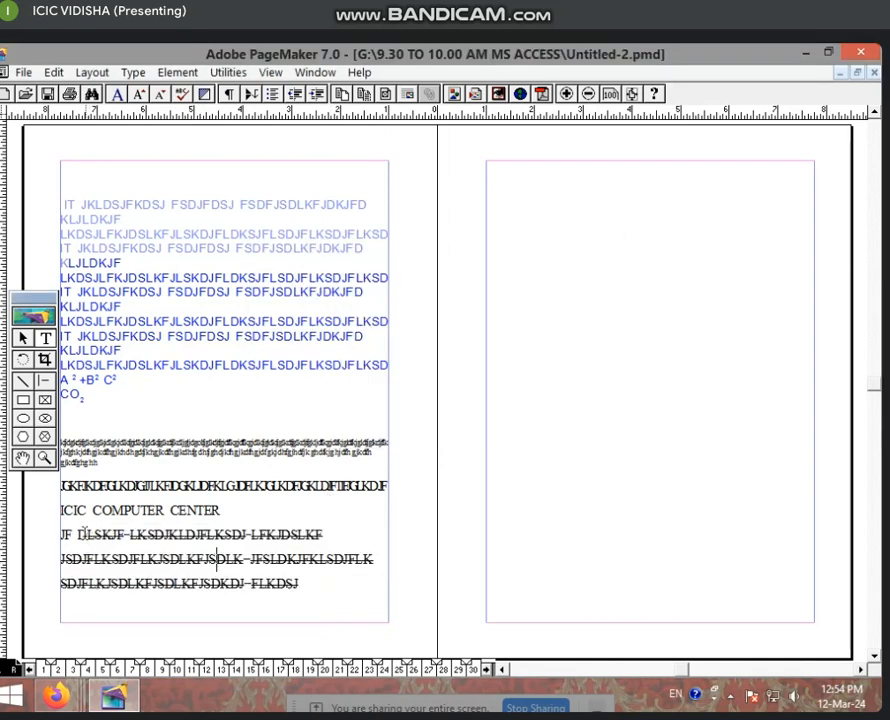
# Set the type style of the struck-through lines below ICIC COMPUTER CENTER back to Normal and deselect them.
pyautogui.moveTo(79, 534); pyautogui.dragTo(340, 596)
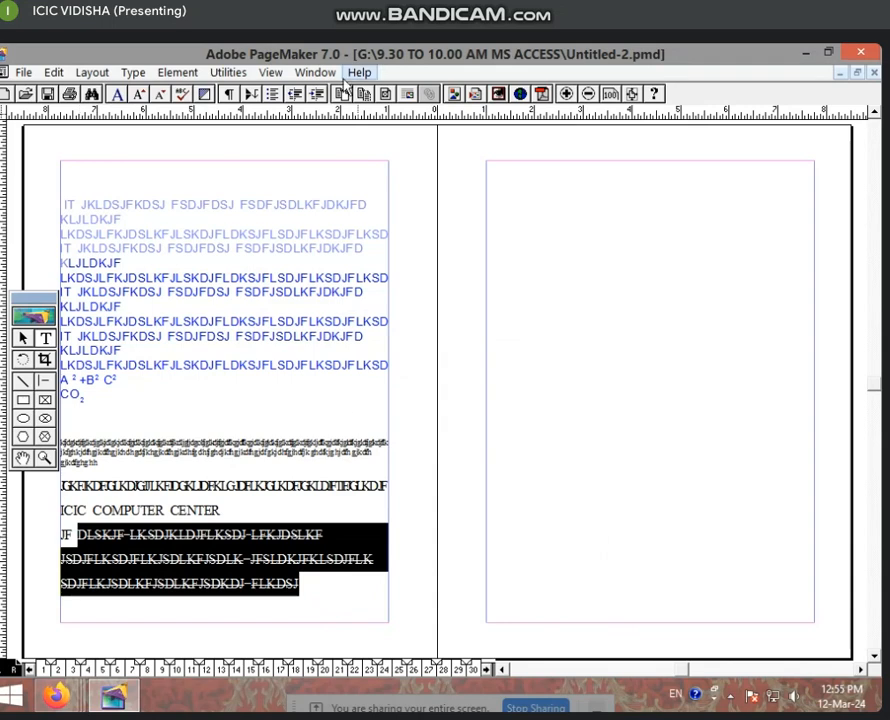
pyautogui.hotkey('ctrl', 't')
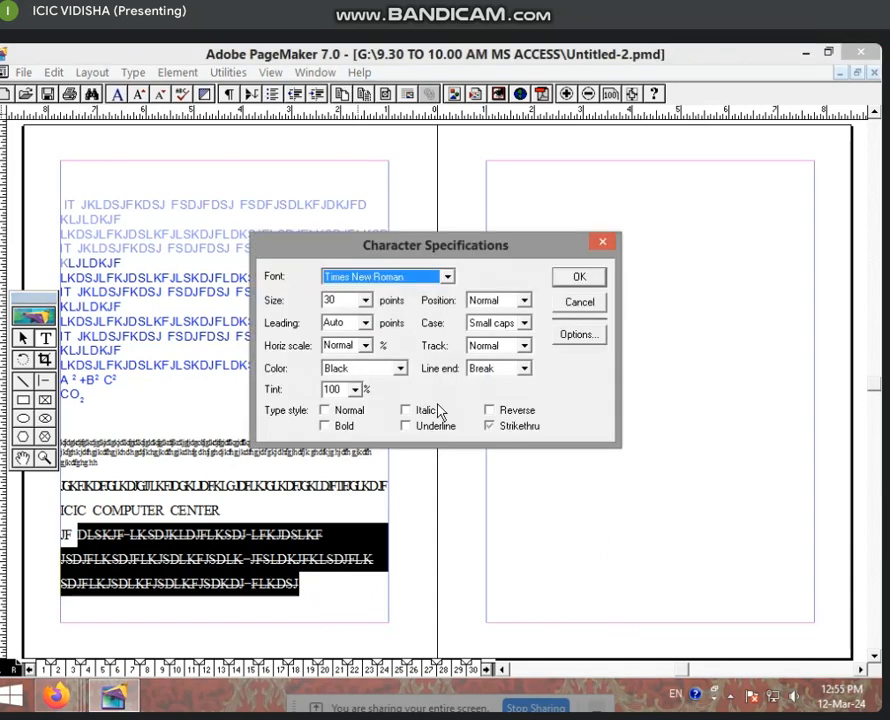
pyautogui.click(325, 410)
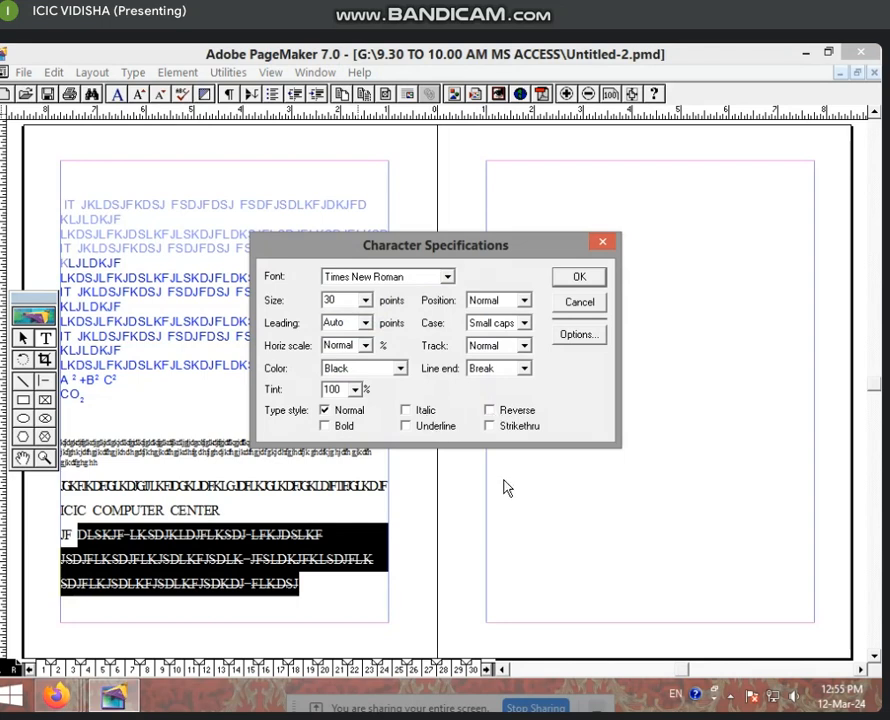
pyautogui.click(580, 280)
pyautogui.click(285, 464)
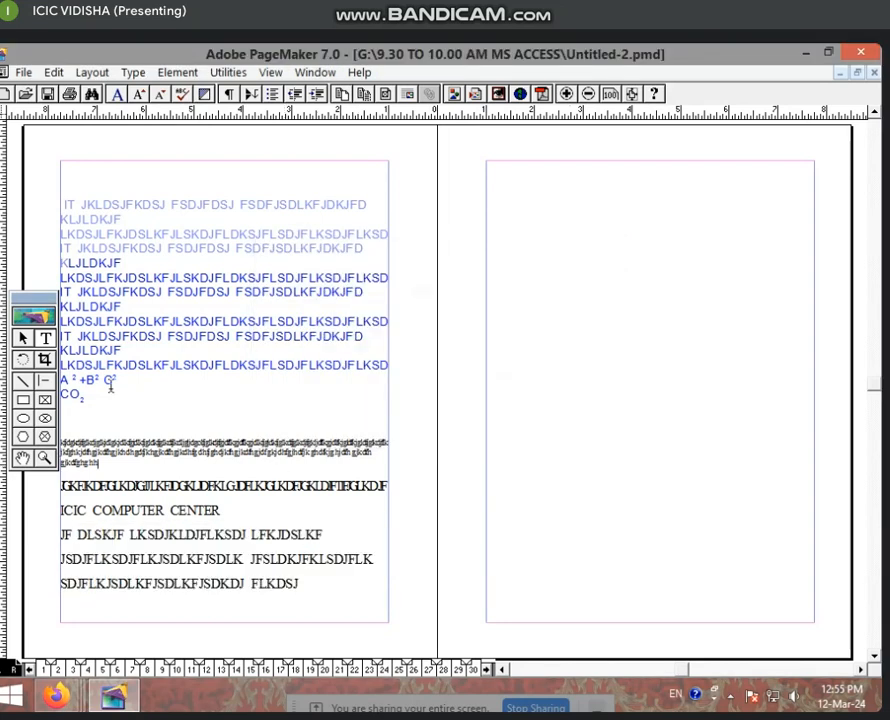
# Select the blue text from its first line through CO₂, apply the Reverse type style and deselect it.
pyautogui.moveTo(64, 200); pyautogui.dragTo(229, 404)
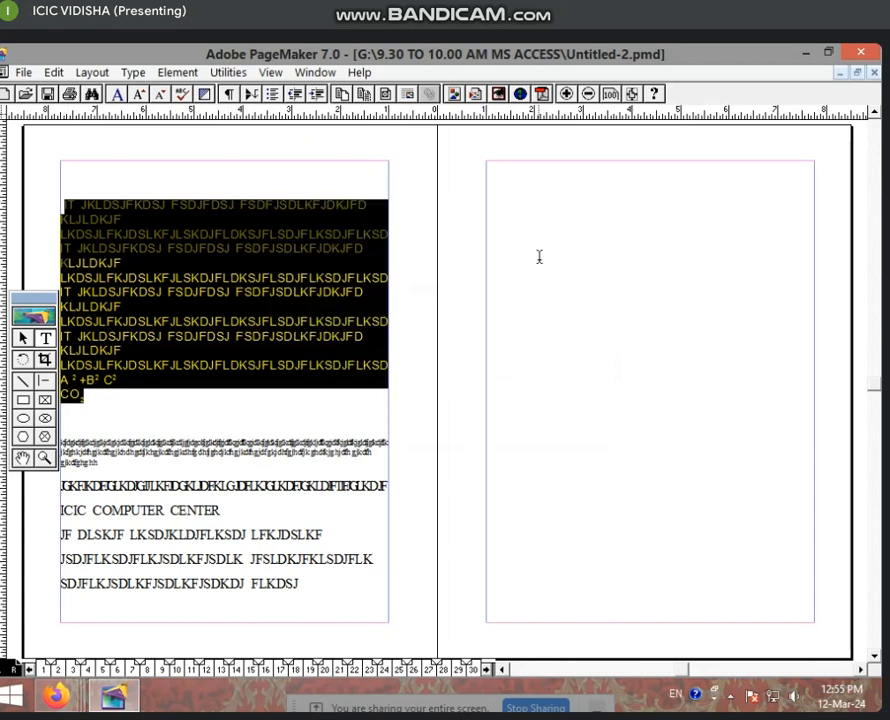
pyautogui.click(512, 208)
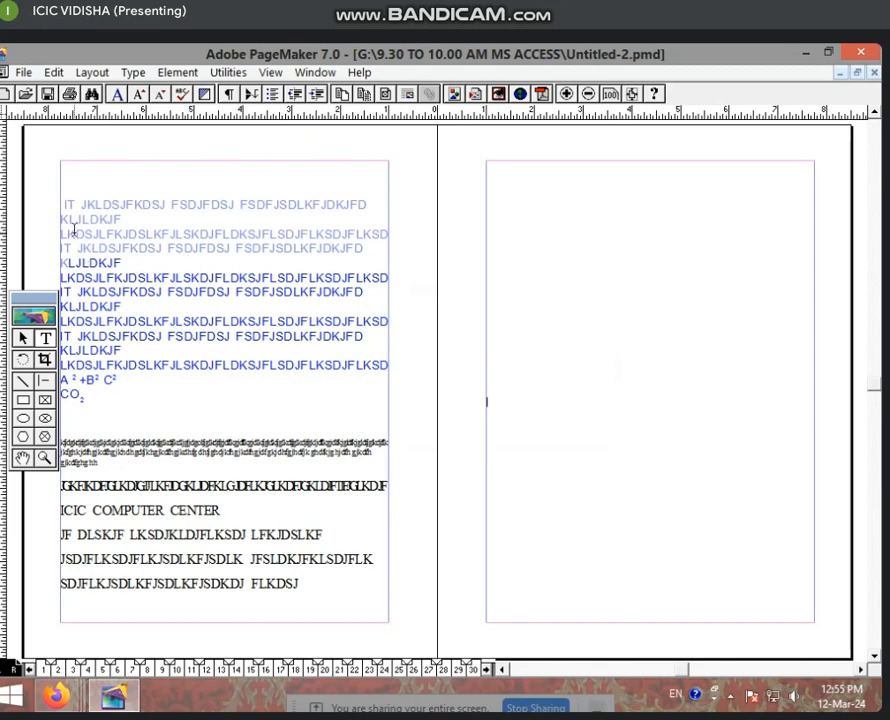
pyautogui.moveTo(70, 207); pyautogui.dragTo(266, 404)
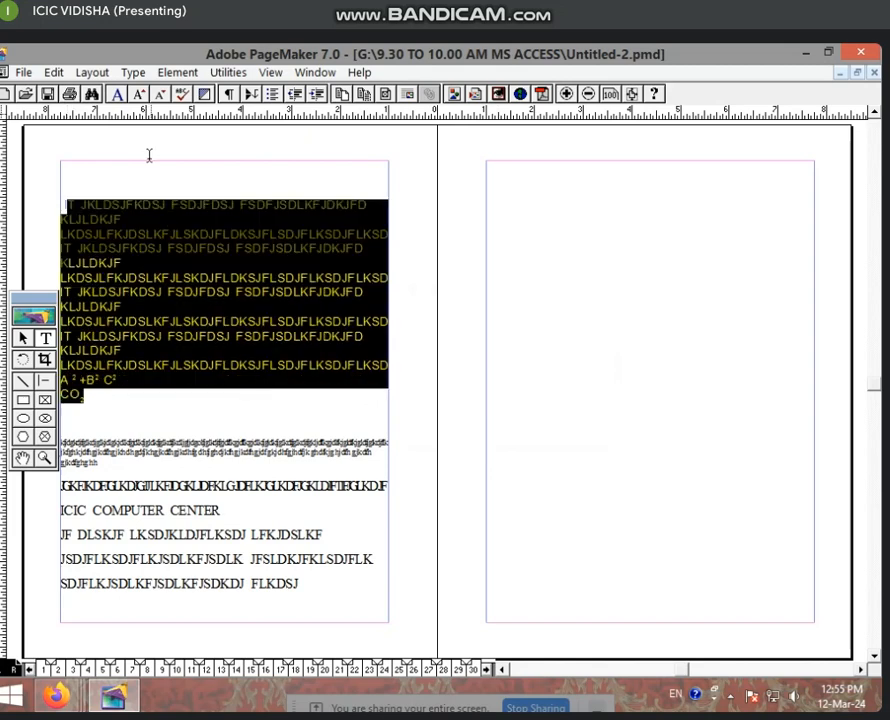
pyautogui.hotkey('ctrl', 't')
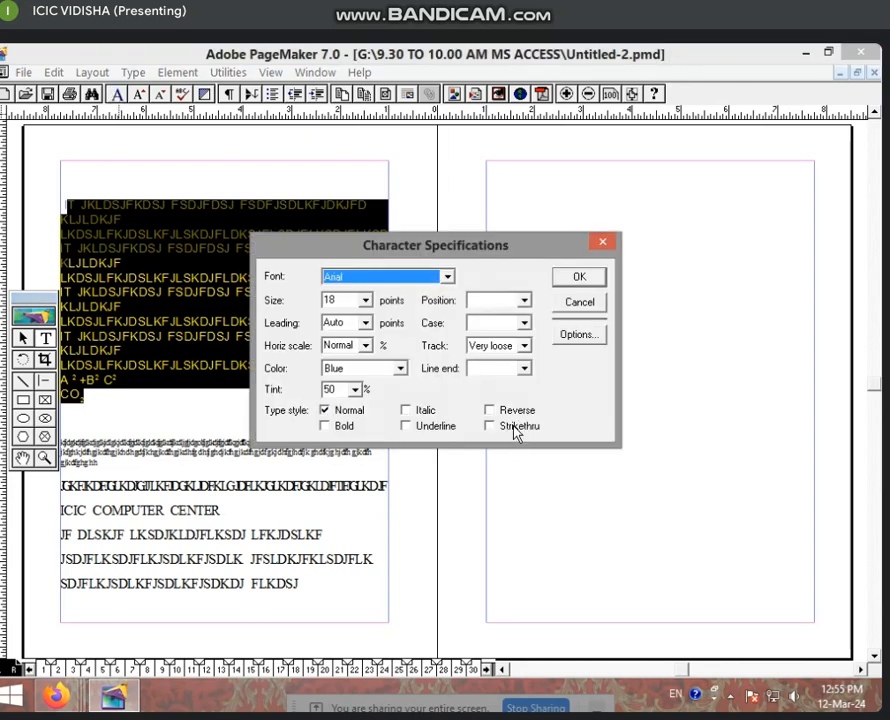
pyautogui.click(489, 411)
pyautogui.click(582, 277)
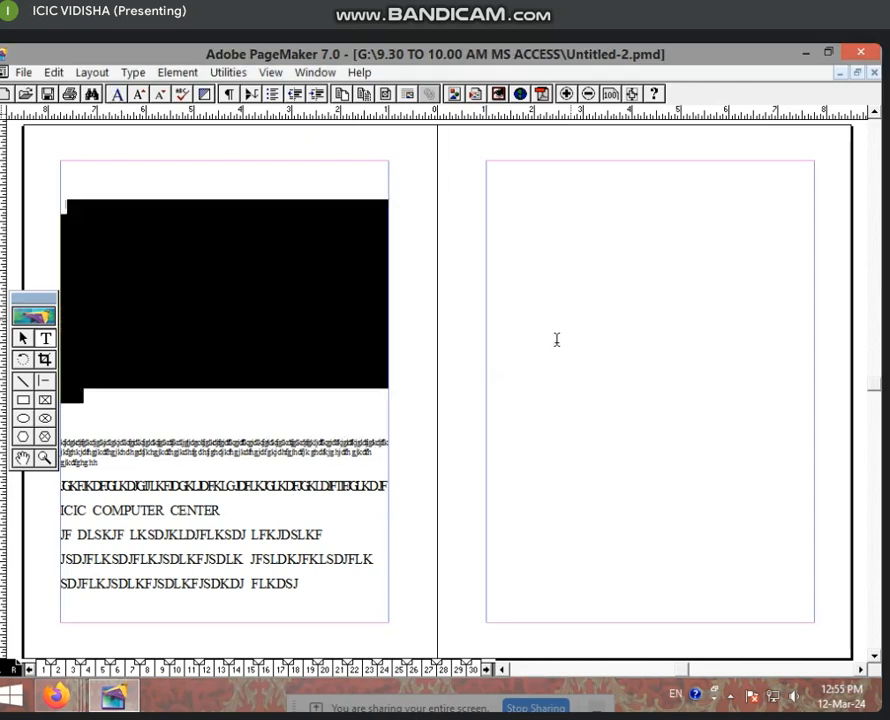
pyautogui.click(264, 384)
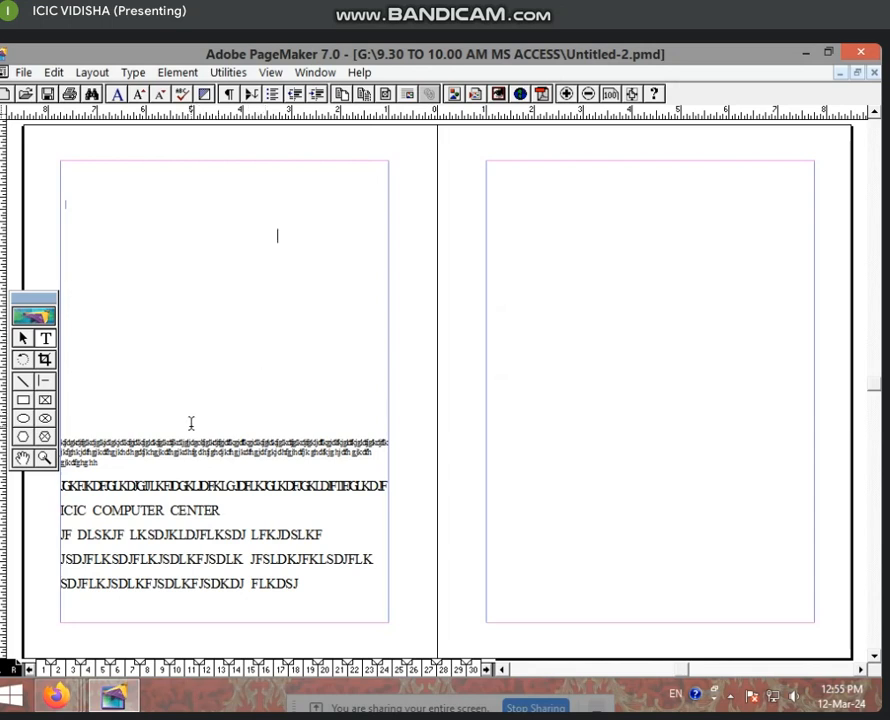
pyautogui.moveTo(191, 425); pyautogui.dragTo(111, 276)
pyautogui.hotkey('ctrl', 'a')
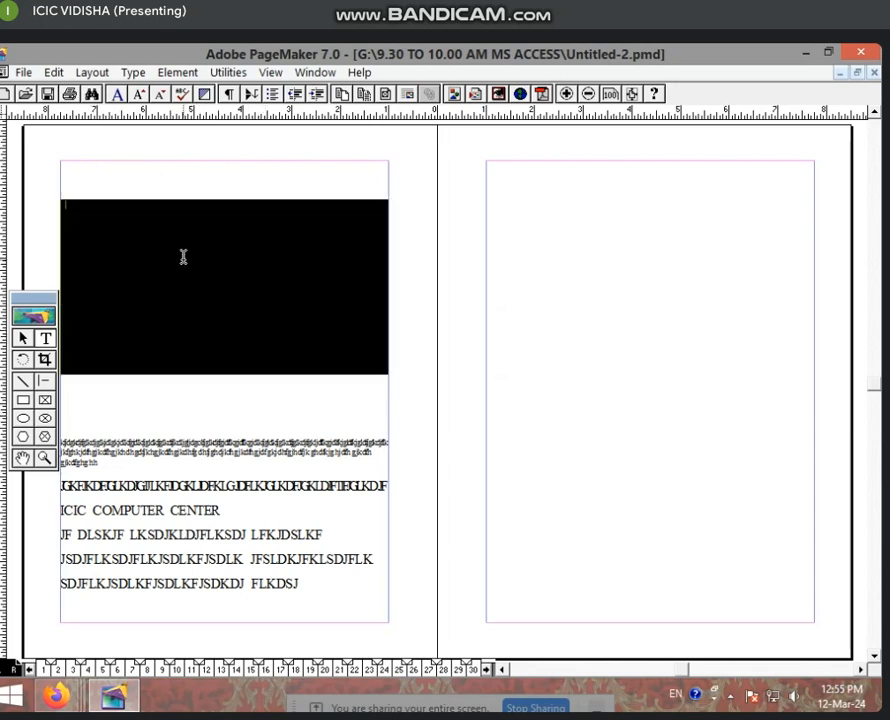
pyautogui.hotkey('ctrl', 't')
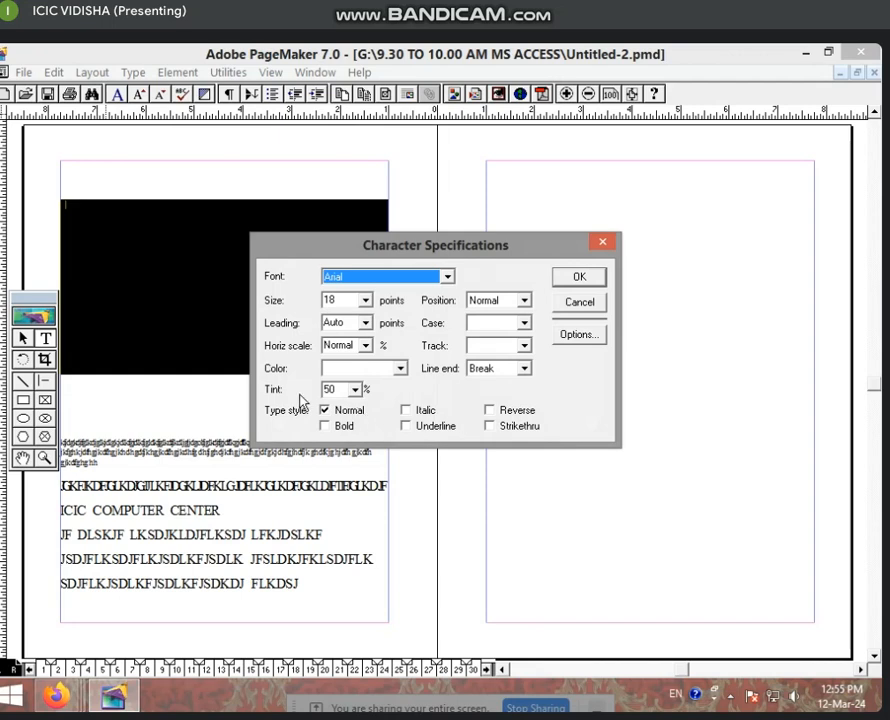
pyautogui.click(519, 412)
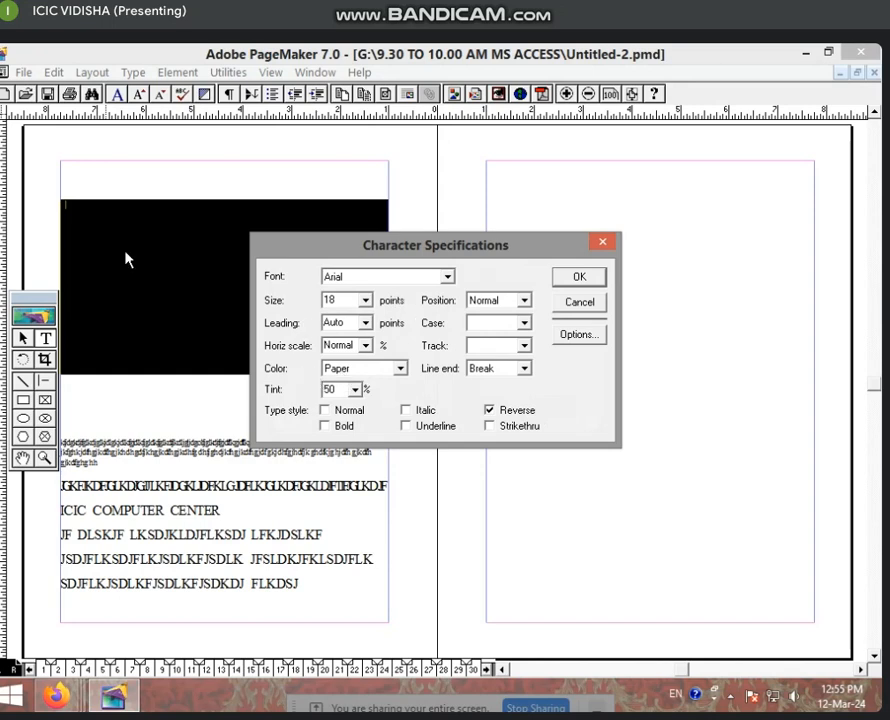
pyautogui.click(589, 306)
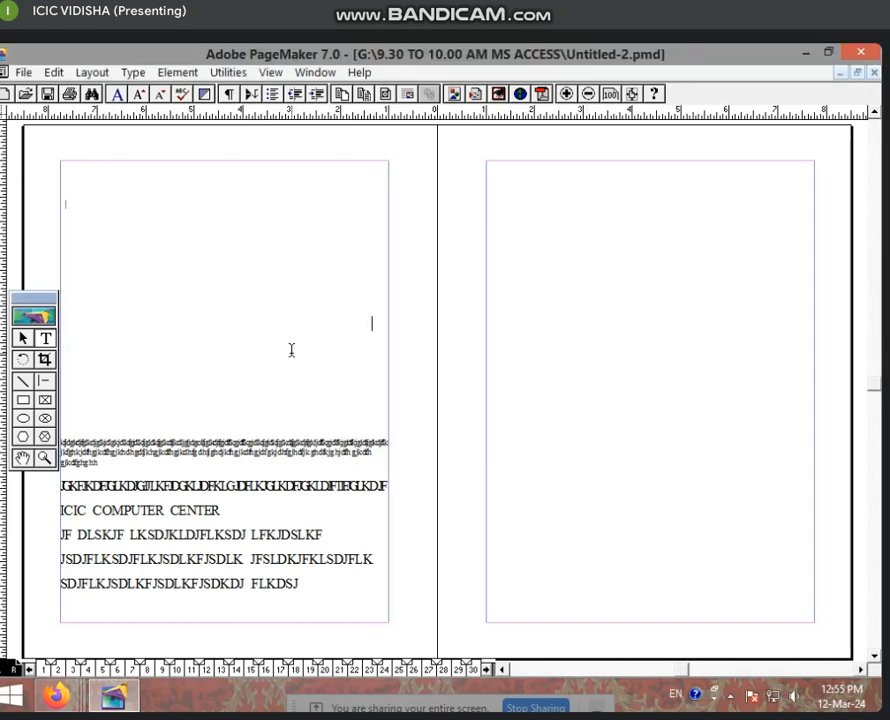
# Turn off Reverse for the hidden text from DSLKFJLSKDJ in the third line through the last KLJLDKJF line and deselect it.
pyautogui.moveTo(310, 349); pyautogui.dragTo(128, 232)
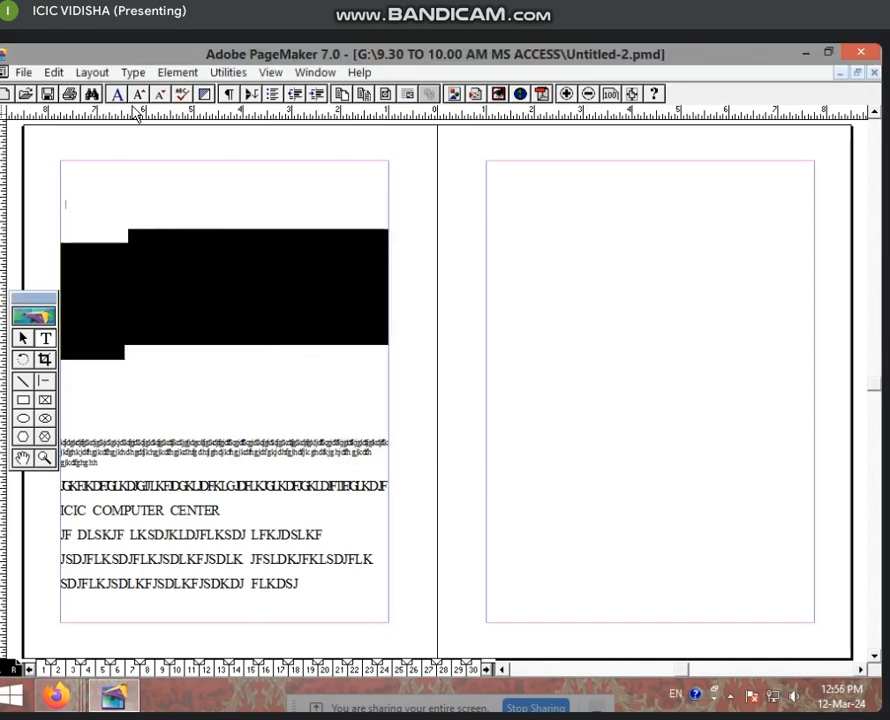
pyautogui.click(116, 94)
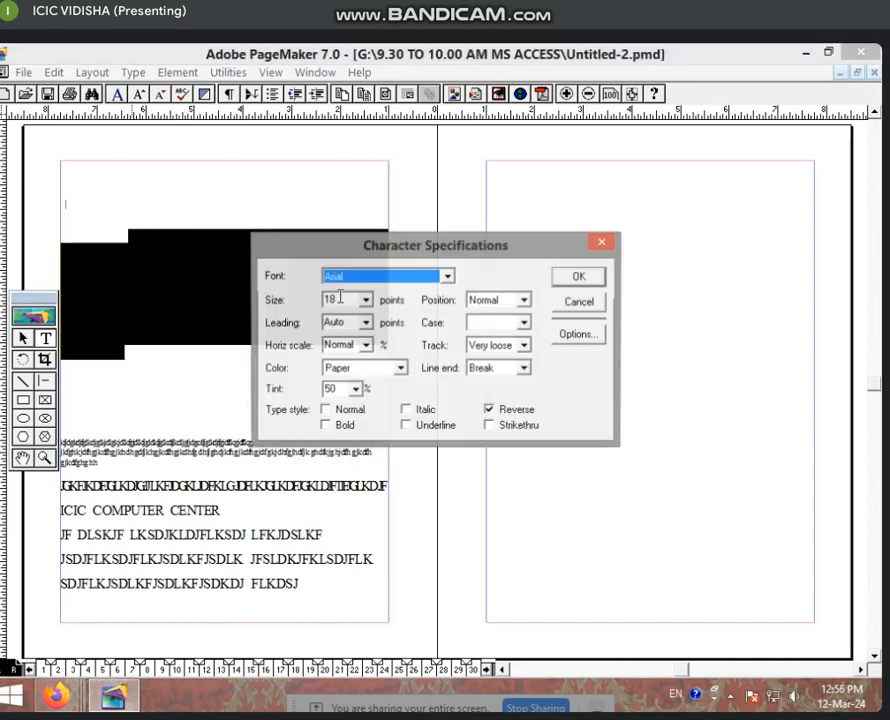
pyautogui.click(490, 410)
pyautogui.click(600, 280)
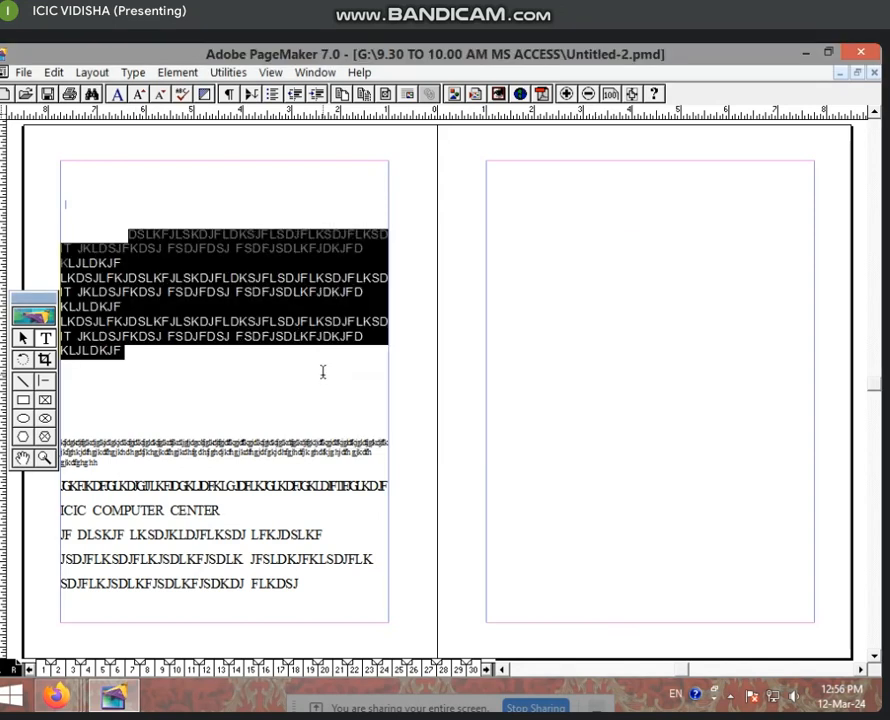
pyautogui.click(322, 372)
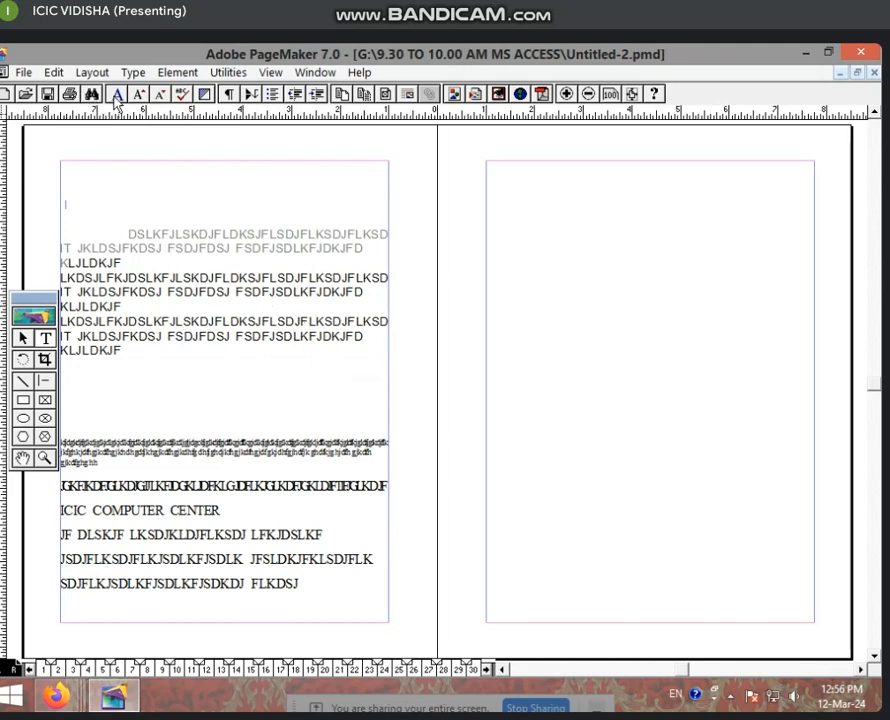
pyautogui.hotkey('ctrl', 't')
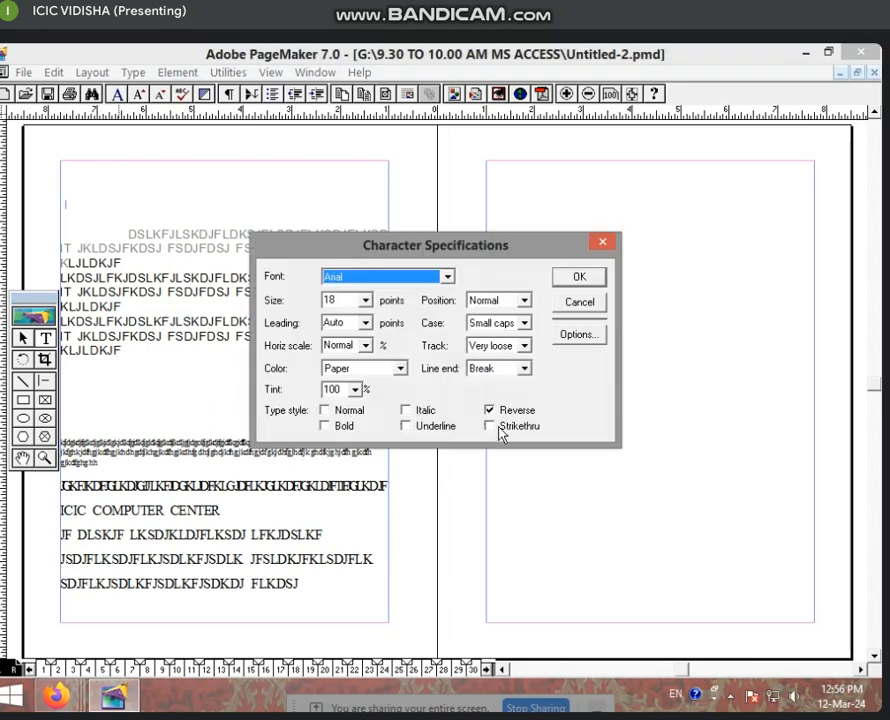
pyautogui.click(341, 412)
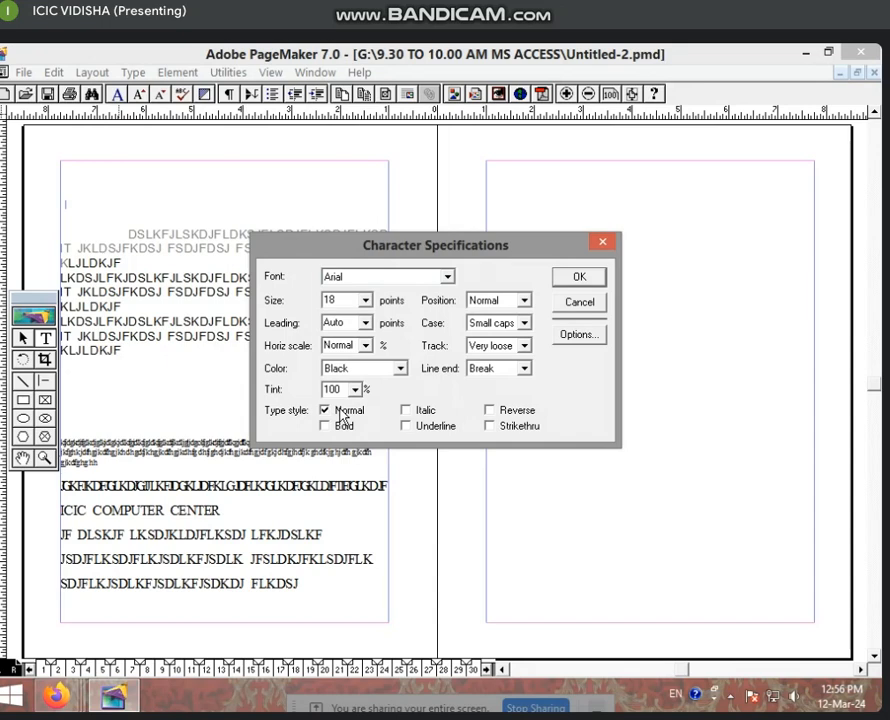
pyautogui.click(490, 410)
pyautogui.click(425, 412)
pyautogui.click(428, 428)
pyautogui.click(512, 411)
pyautogui.click(516, 425)
pyautogui.click(578, 302)
# Move the toolbox away from the sample text onto the blank facing page.
pyautogui.moveTo(74, 203); pyautogui.dragTo(78, 262)
pyautogui.click(76, 204)
pyautogui.click(123, 201)
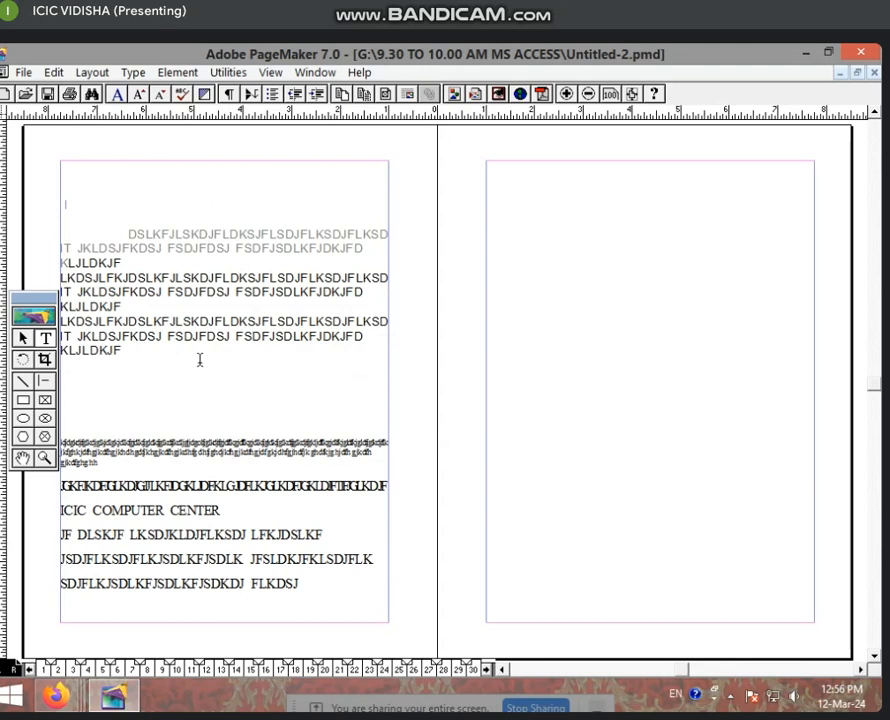
pyautogui.click(171, 418)
pyautogui.moveTo(618, 237); pyautogui.dragTo(621, 236)
pyautogui.click(62, 403)
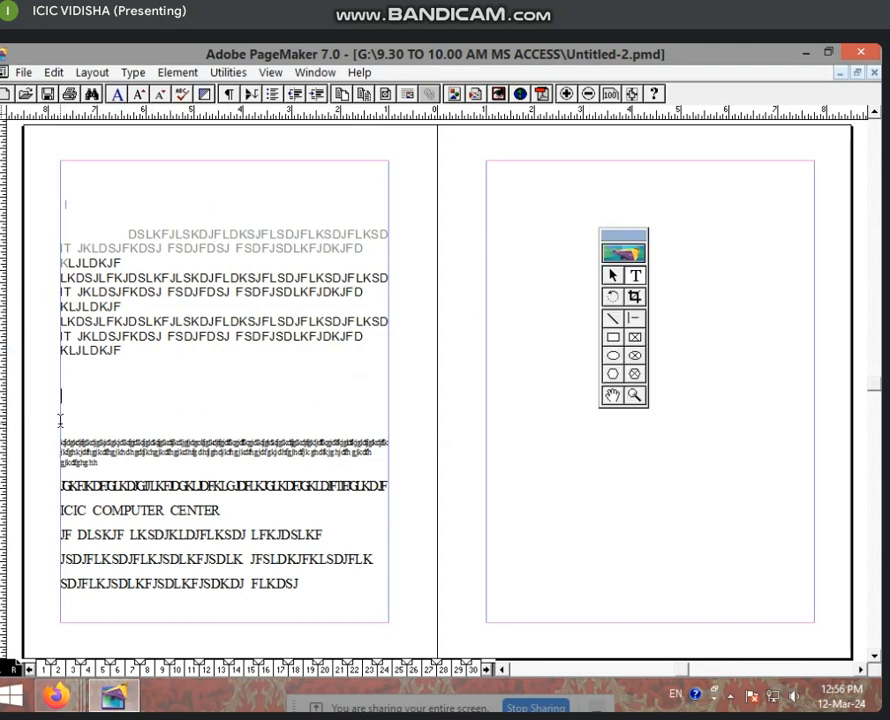
pyautogui.press('Tab')
# Try to restore the hidden lines at the start of the upper text block with the Normal type style.
pyautogui.moveTo(74, 197); pyautogui.dragTo(126, 222)
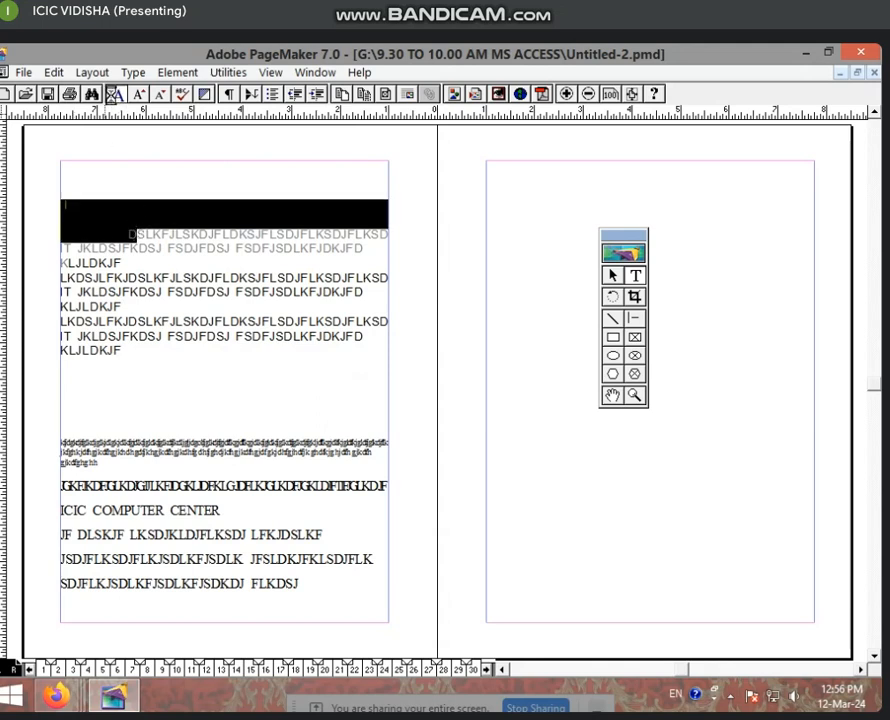
pyautogui.click(117, 94)
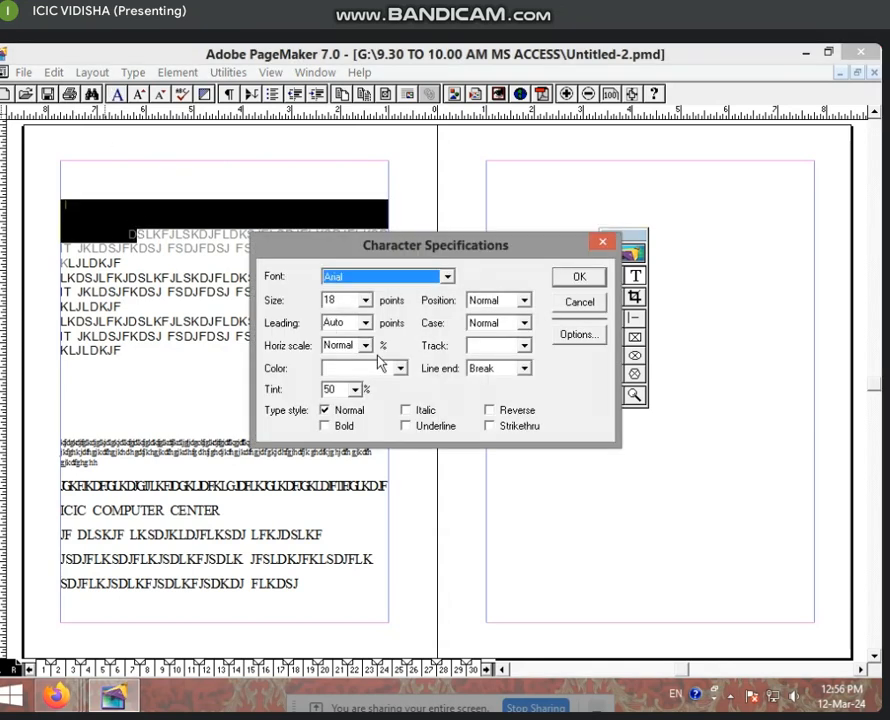
pyautogui.click(345, 416)
pyautogui.click(565, 280)
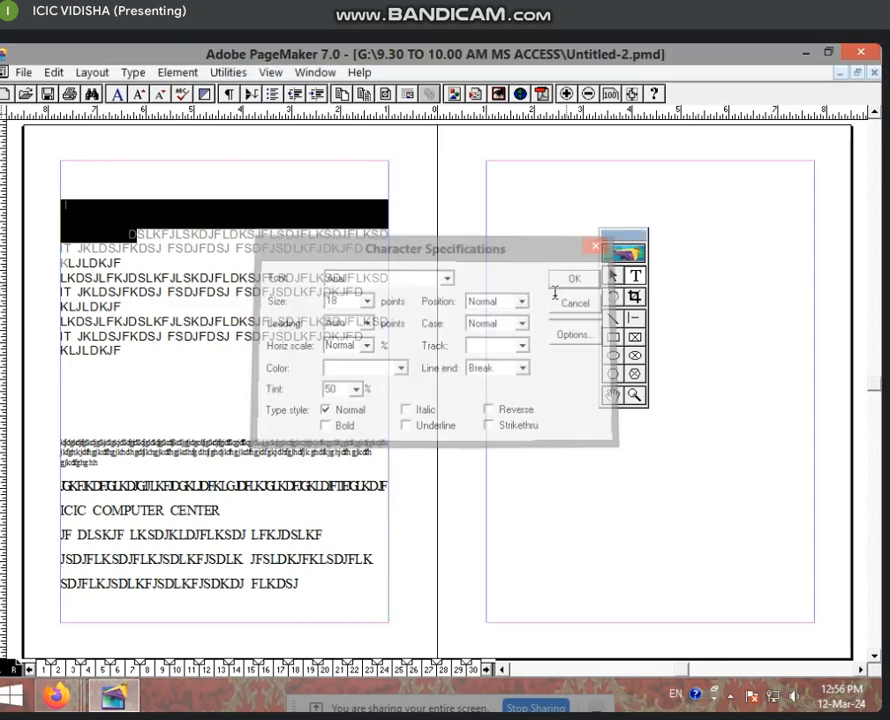
pyautogui.click(321, 254)
pyautogui.moveTo(96, 201); pyautogui.dragTo(127, 225)
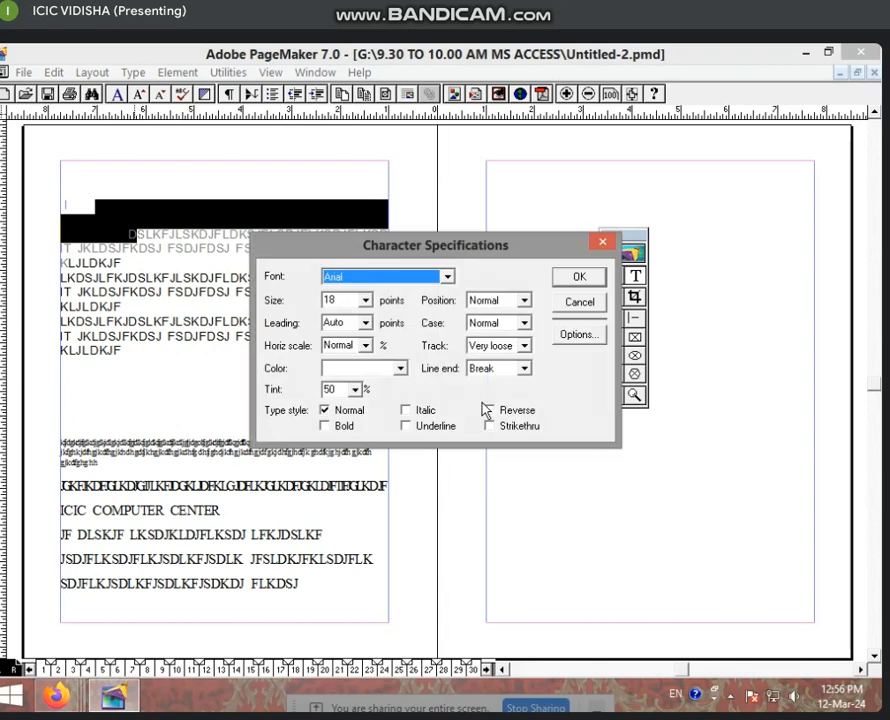
pyautogui.click(567, 303)
pyautogui.click(219, 222)
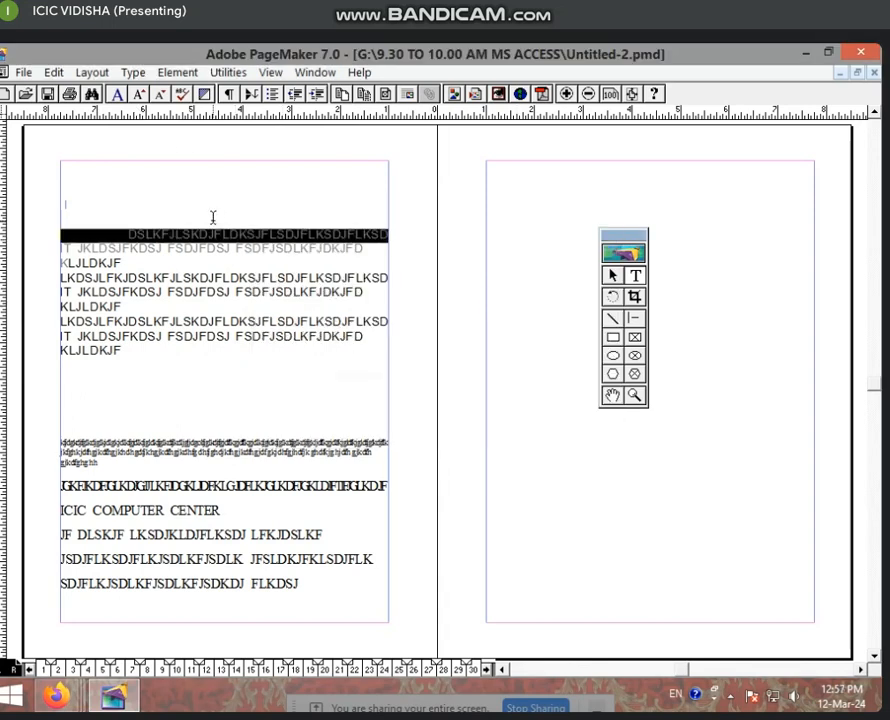
# Select the hidden word FSDJFDSJ in the first line of the upper text block, turn off Reverse and deselect it.
pyautogui.hotkey('ctrl', 'a')
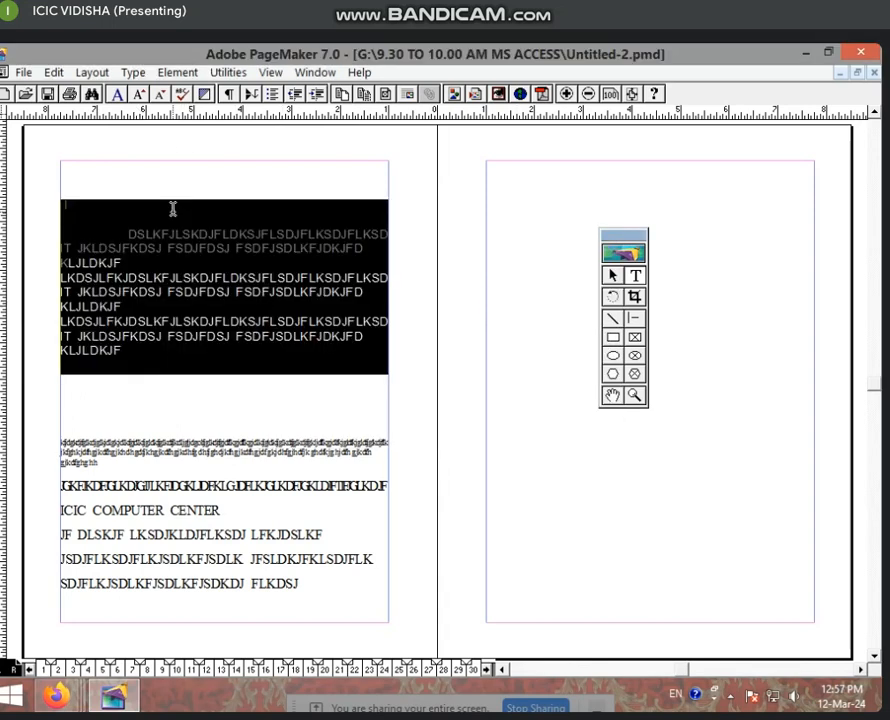
pyautogui.click(172, 208)
pyautogui.doubleClick(172, 208)
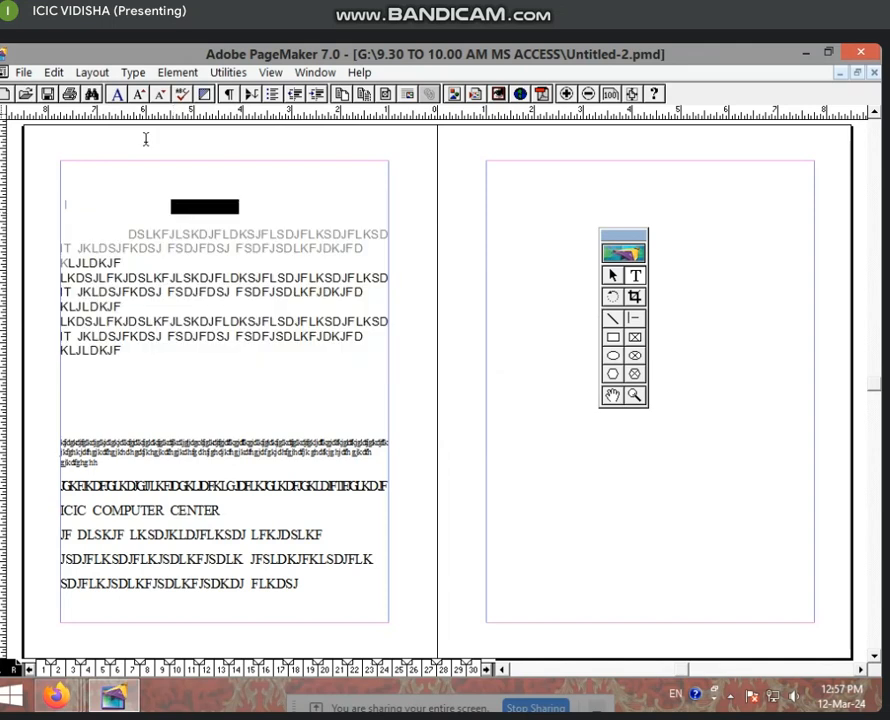
pyautogui.click(117, 93)
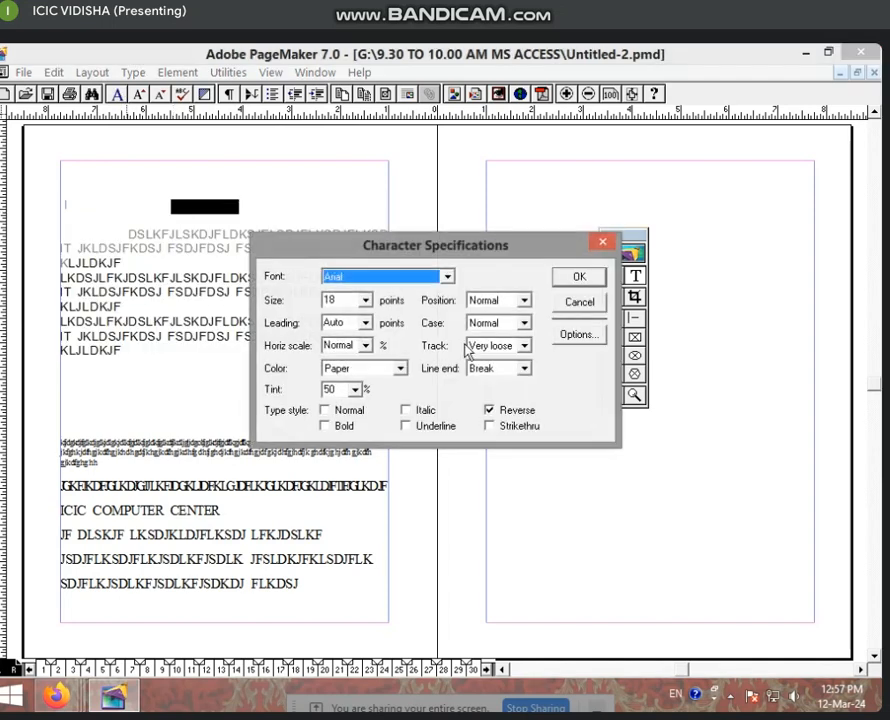
pyautogui.click(502, 411)
pyautogui.click(576, 279)
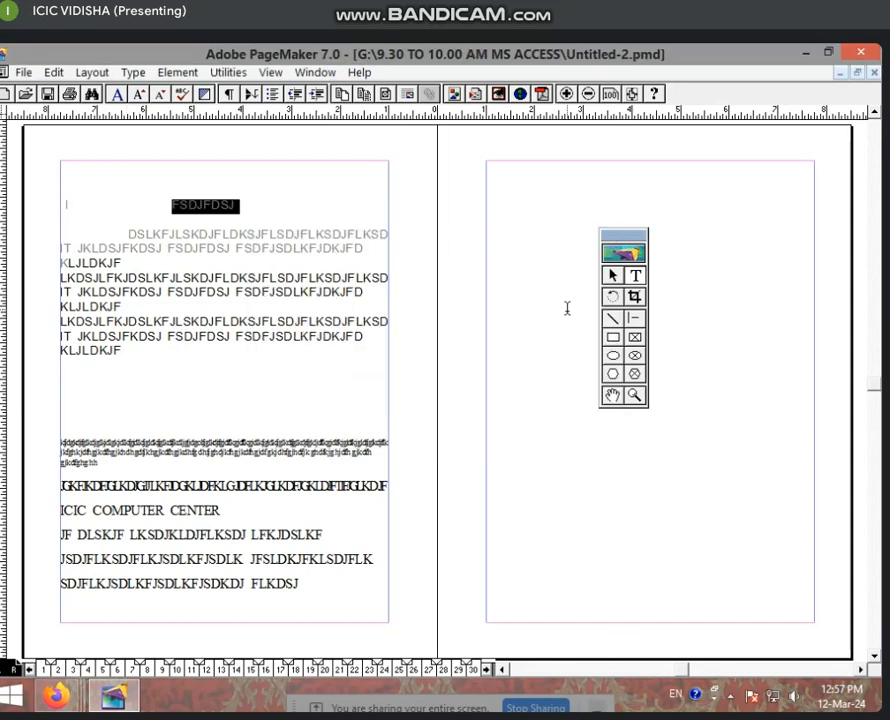
pyautogui.press('Right')
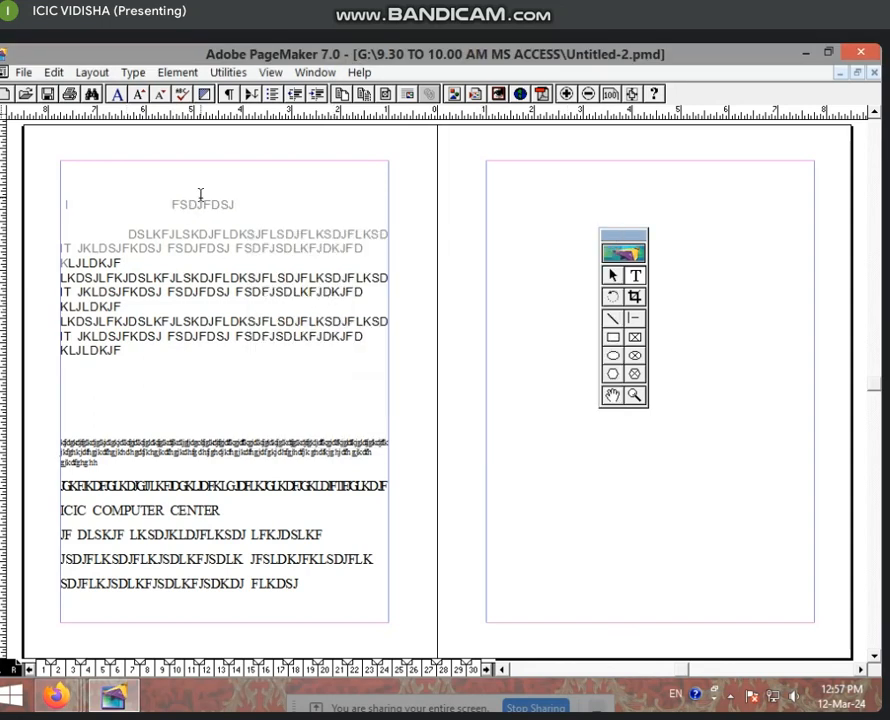